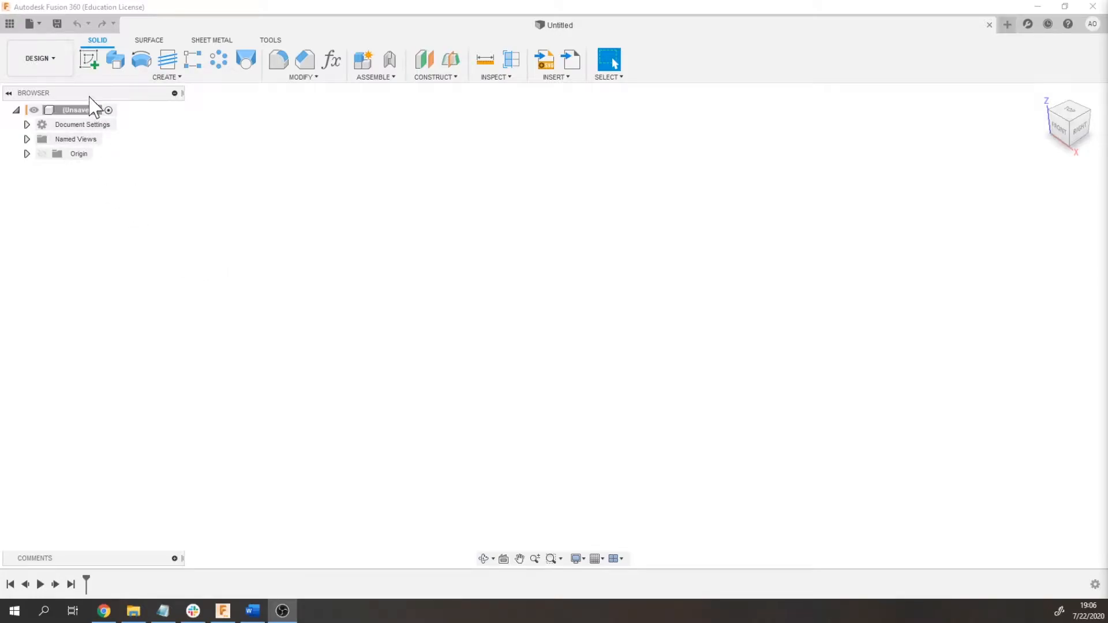
Start a new sketch on the horizontal XY origin plane and view it straight on
left_click(90, 59)
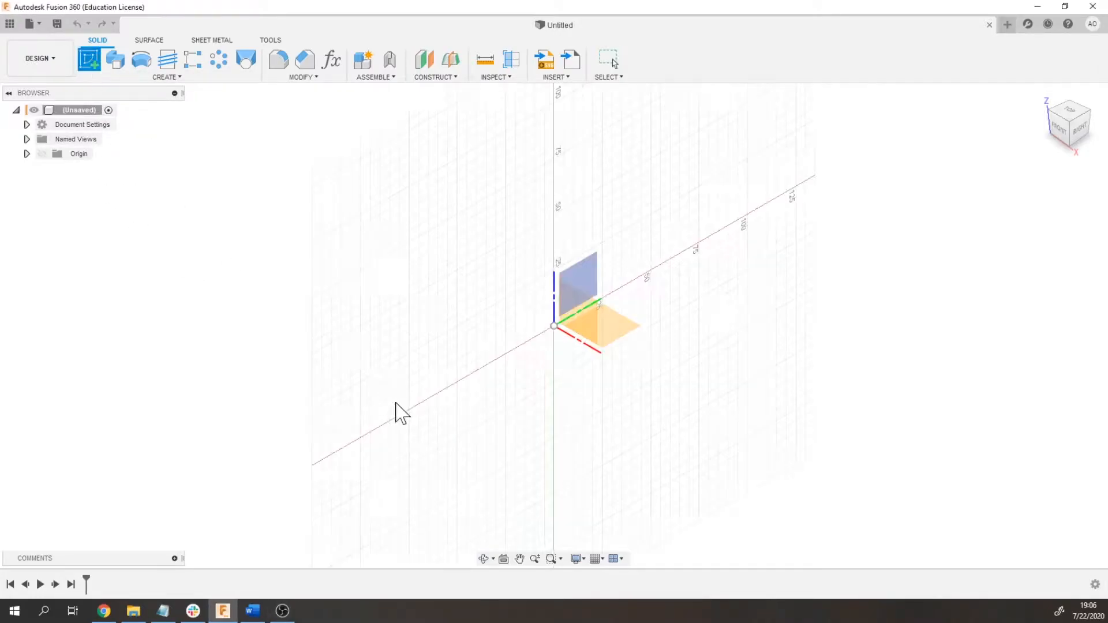
left_click(615, 341)
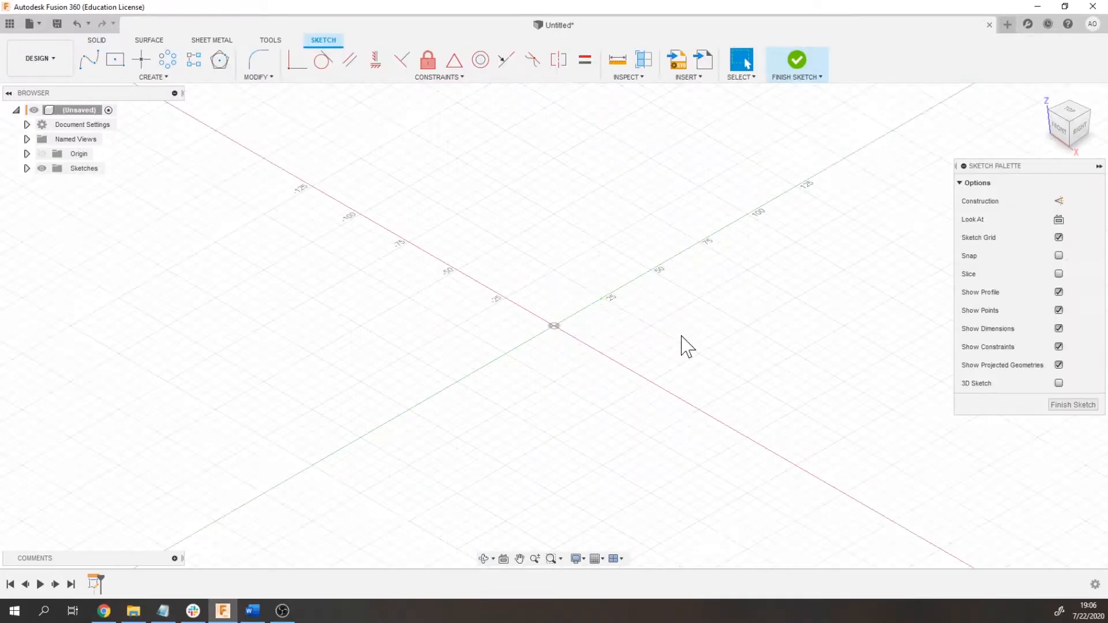
left_click(1058, 219)
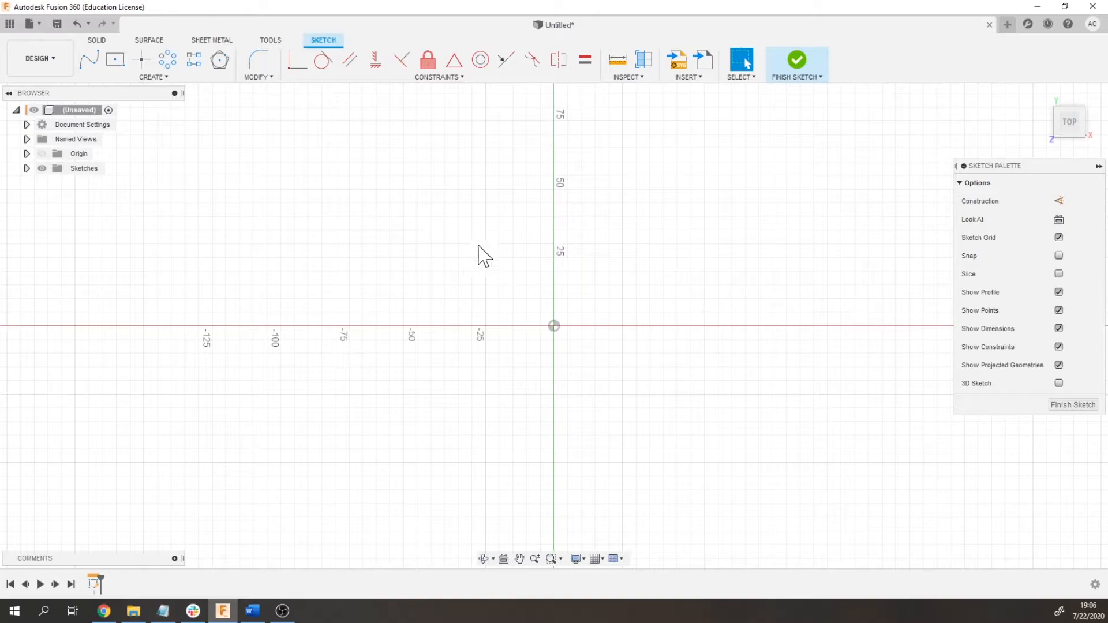
Draw two separate slanted lines: a steep one left of the origin and a nearly horizontal one about 152 mm long above it
left_click(329, 198)
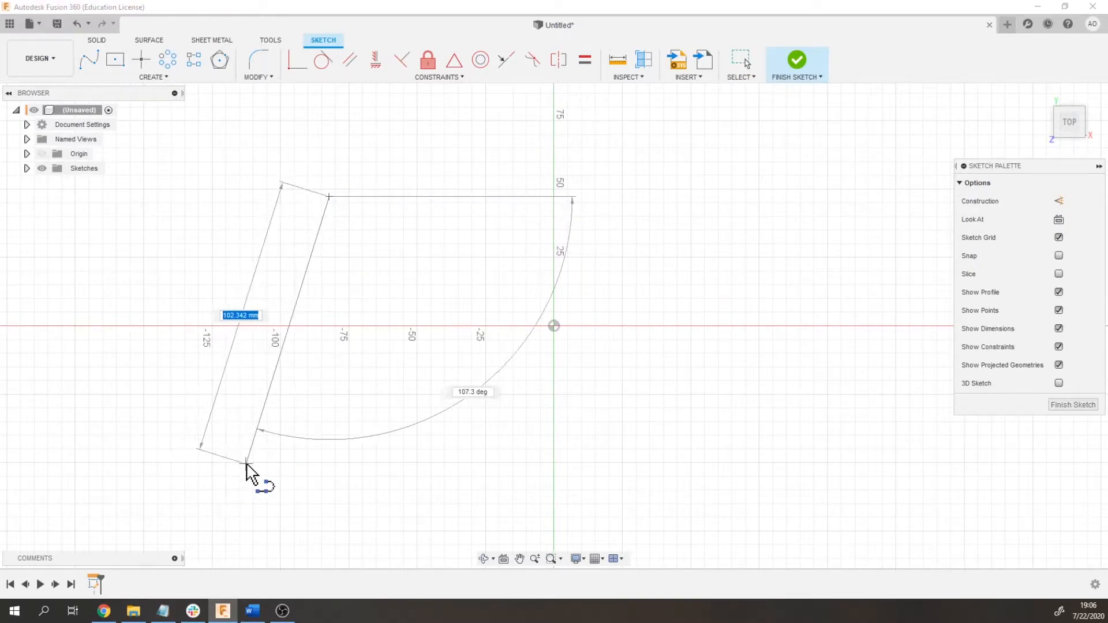
left_click(258, 485)
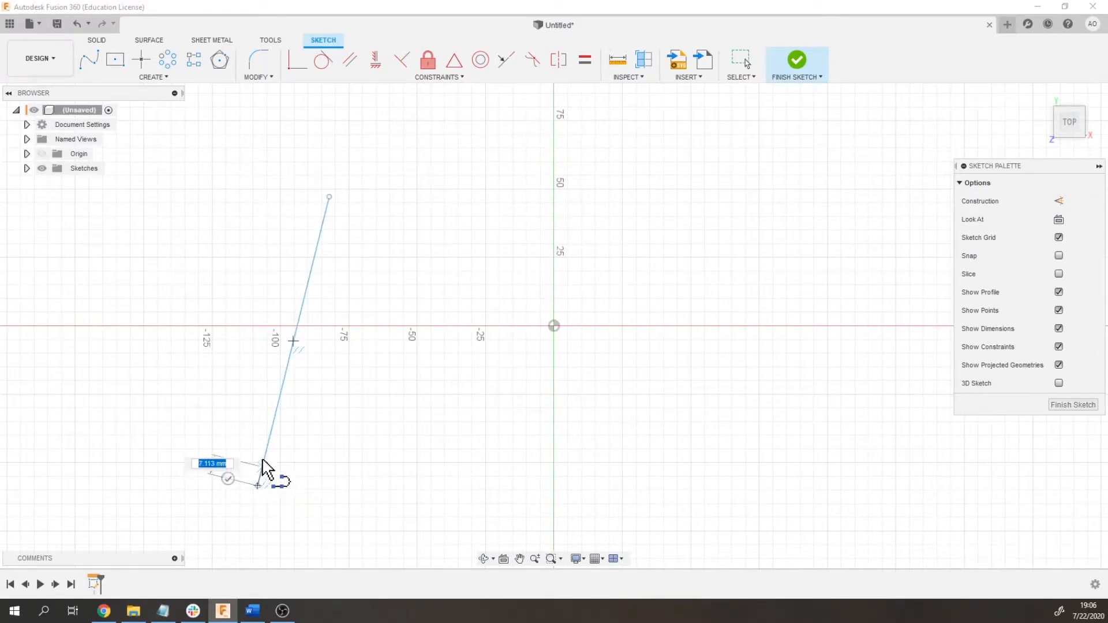
key("Escape")
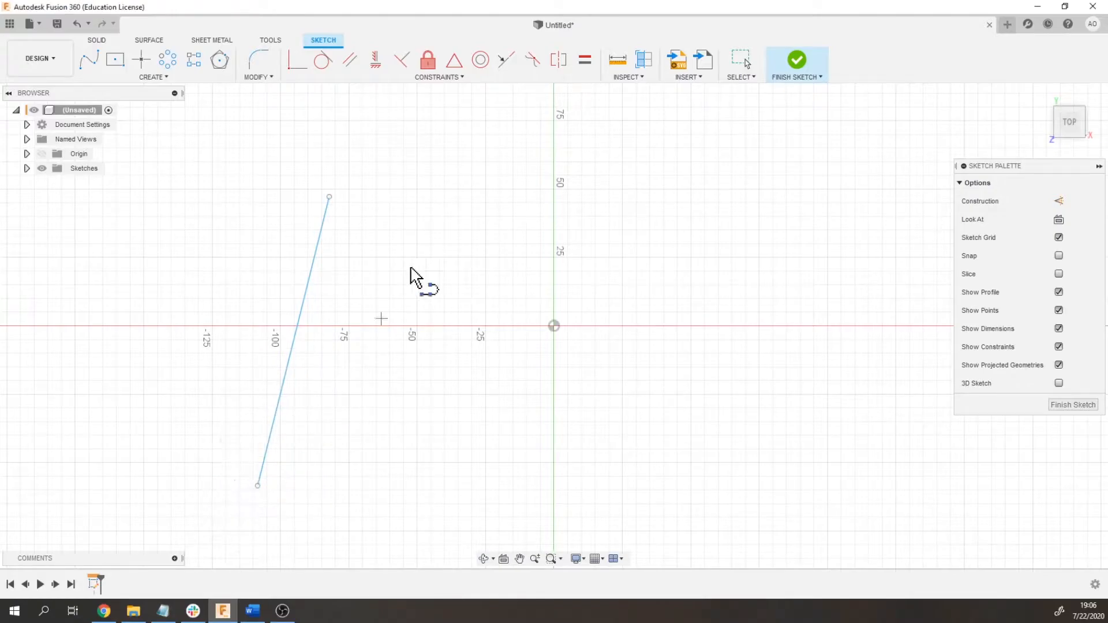
left_click(386, 177)
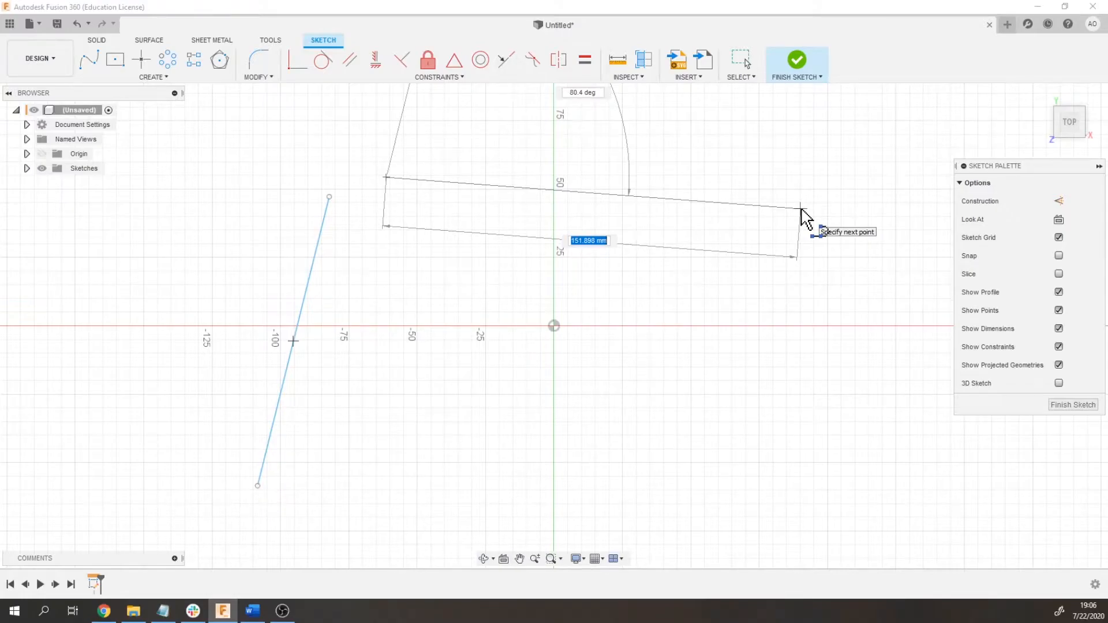
left_click(801, 209)
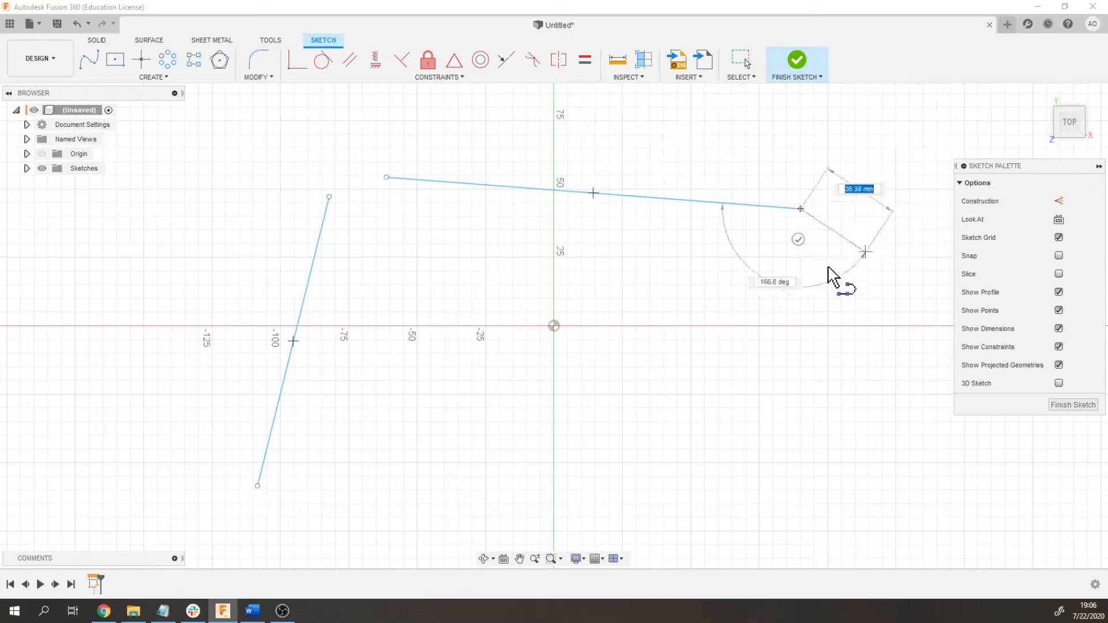
left_click(798, 239)
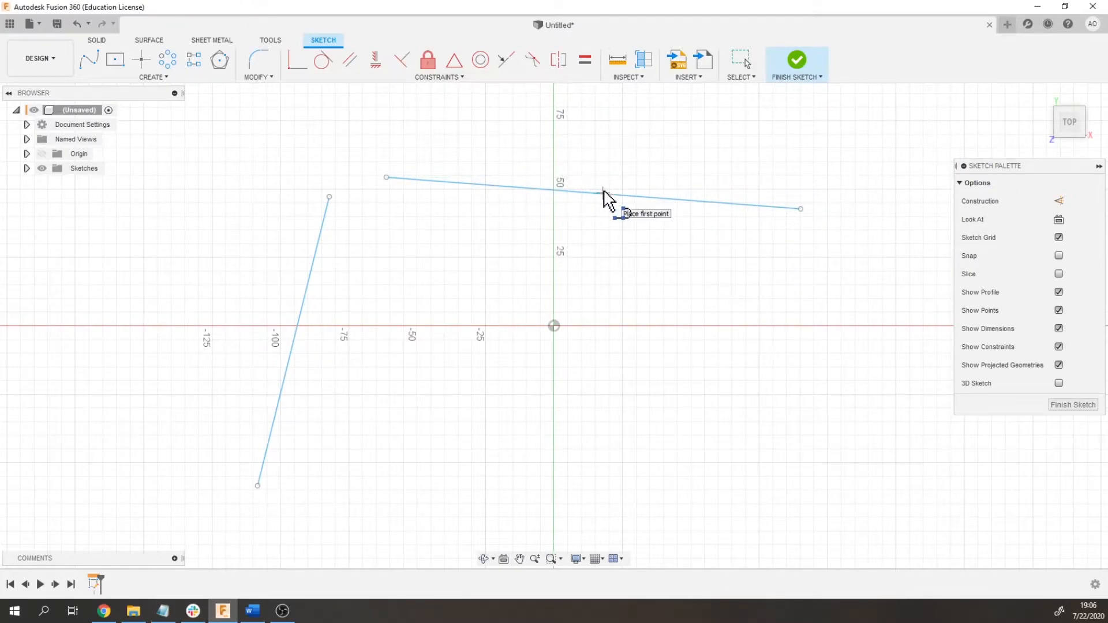
key("Escape")
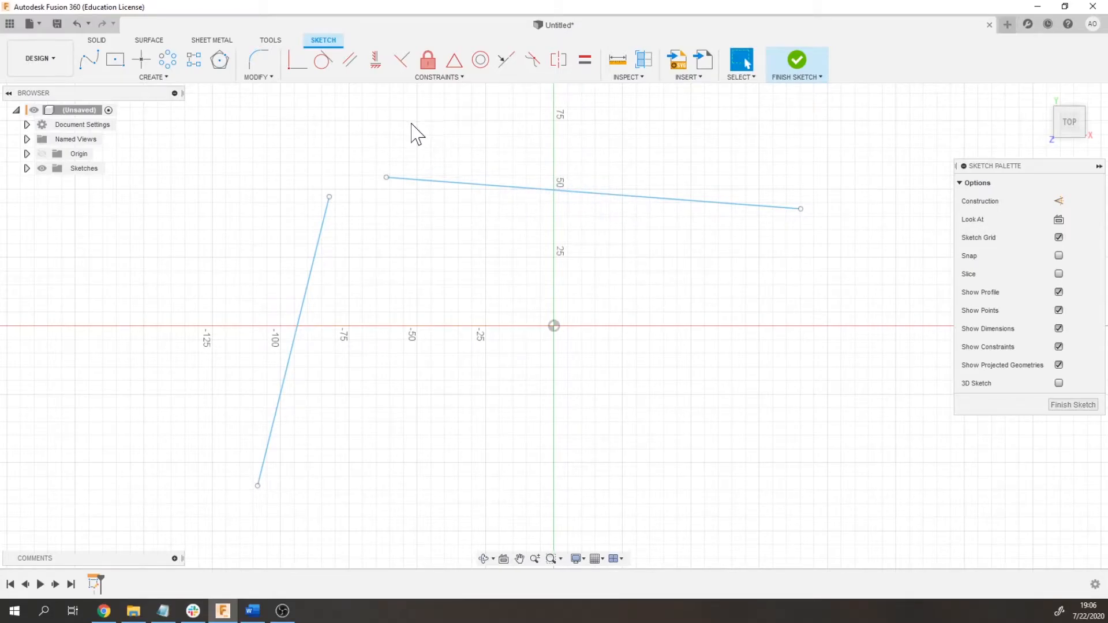
Apply the Horizontal/Vertical constraint to both lines, making the shallow one horizontal and the steep one vertical
left_click(376, 62)
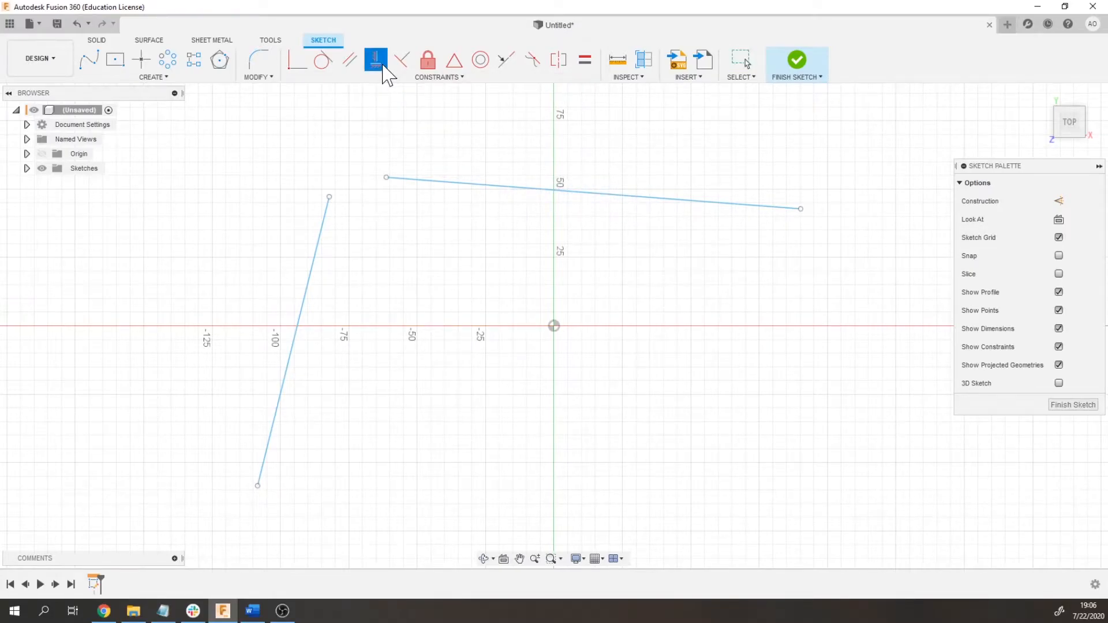
left_click(432, 182)
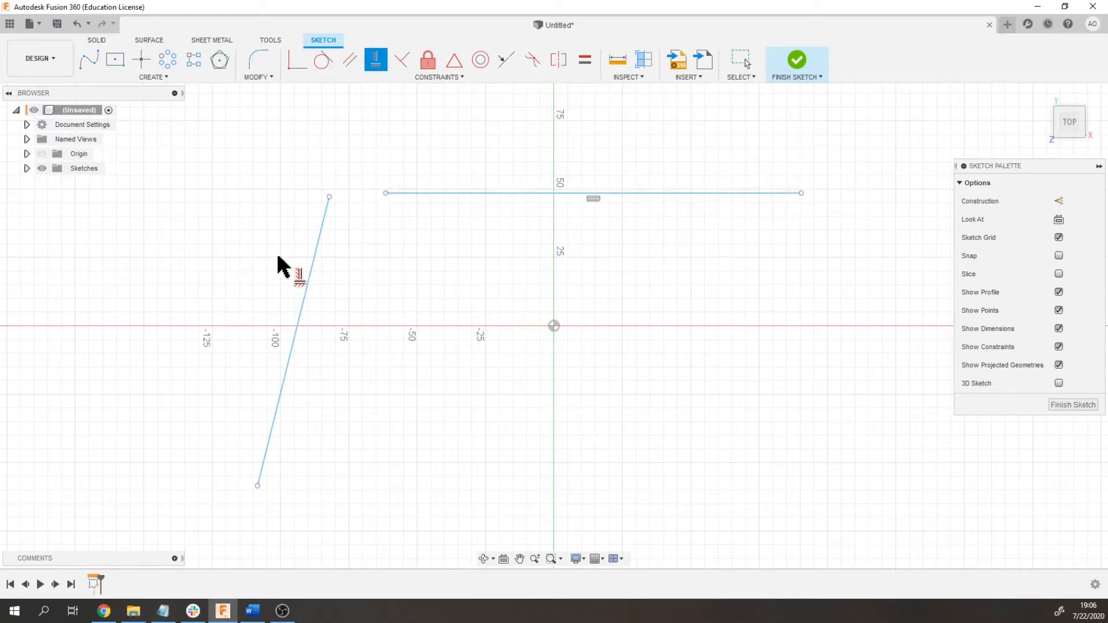
left_click(316, 248)
middle_click_drag(698, 447, 653, 453)
key("Escape")
Try the Horizontal/Vertical constraint on a new diagonal line drawn right of the origin, and undo both the constraint and the line
left_click(589, 446)
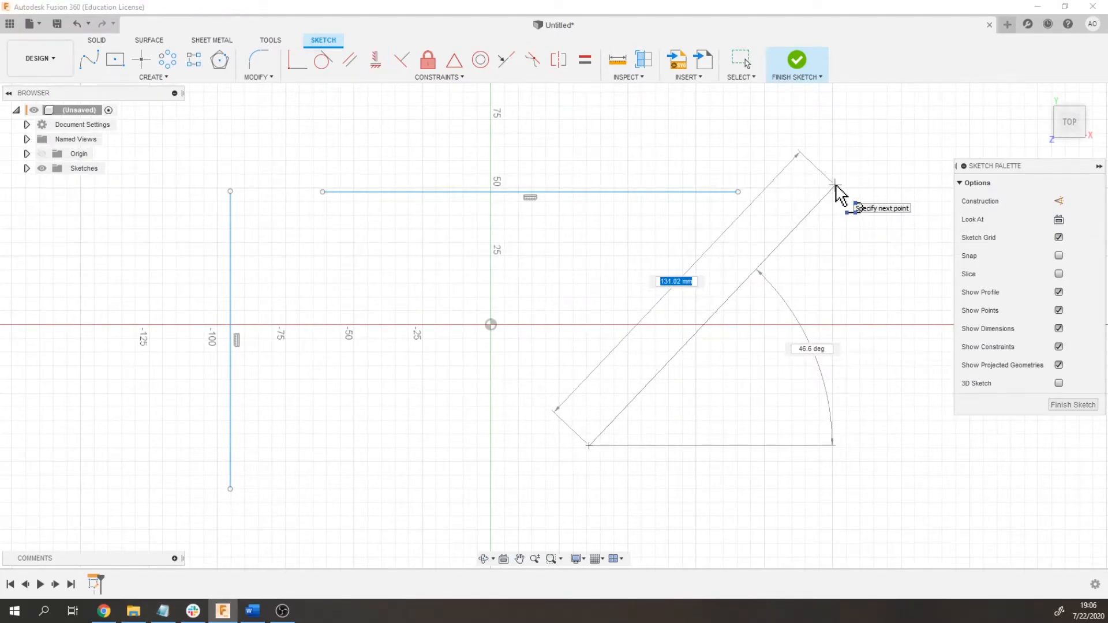
left_click(808, 213)
left_click(376, 60)
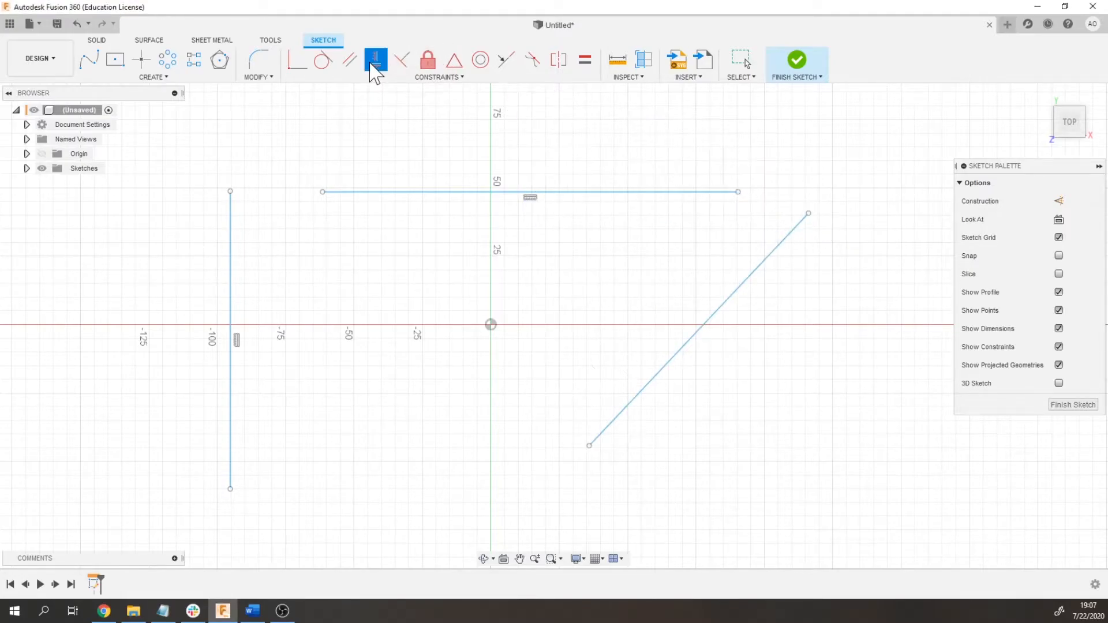
left_click(748, 285)
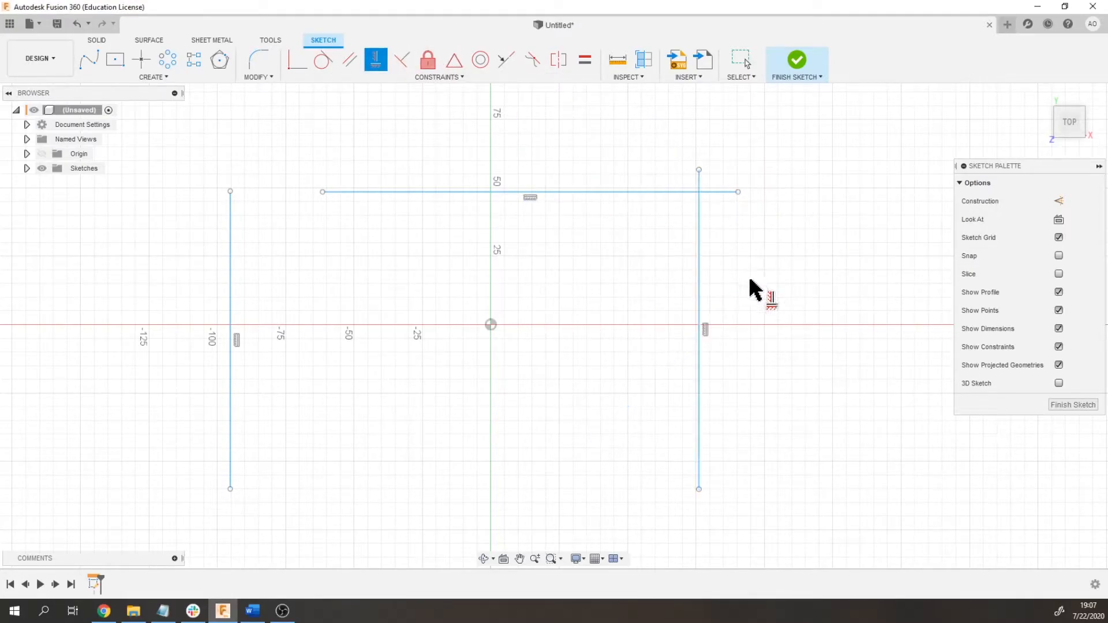
key("ctrl+z")
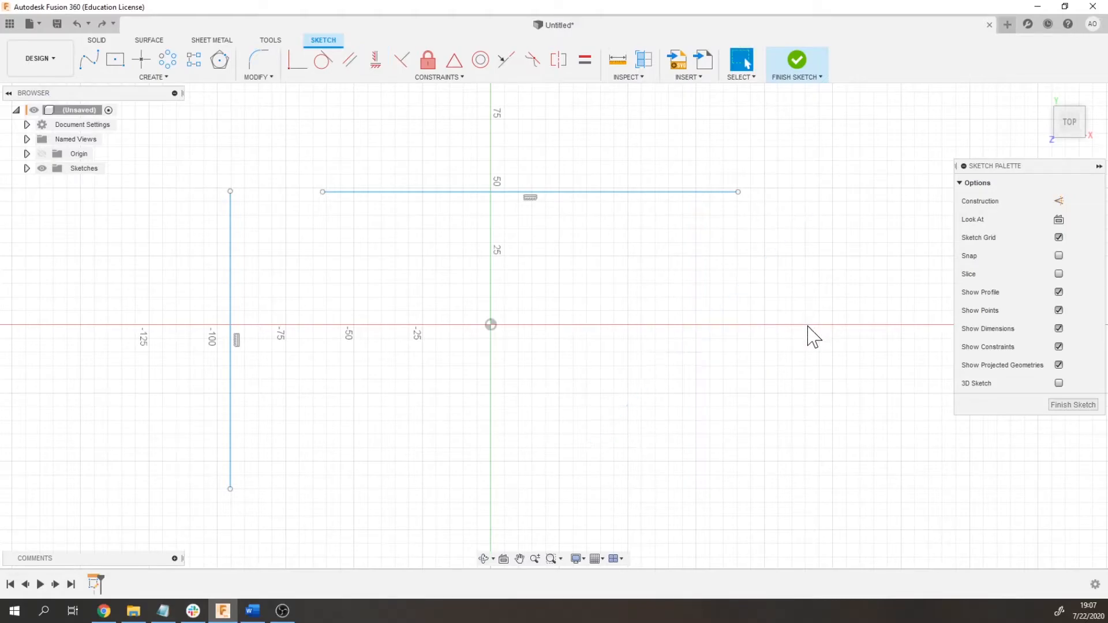
Reposition the two constrained lines, moving the horizontal line higher and the vertical line to the right of the origin
mouse_move(354, 192)
left_mouse_down()
mouse_move(450, 199)
mouse_move(412, 132)
left_mouse_up()
mouse_move(235, 317)
left_mouse_down()
mouse_move(470, 320)
mouse_move(596, 339)
left_mouse_up()
mouse_move(593, 205)
left_mouse_down()
mouse_move(604, 226)
mouse_move(638, 227)
left_mouse_up()
Draw a center-diameter circle just above the origin, between the horizontal line and the sketch's horizontal axis
mouse_move(724, 227)
middle_mouse_down()
mouse_move(847, 240)
mouse_move(781, 265)
mouse_move(716, 266)
middle_mouse_up()
key("c")
left_click(531, 258)
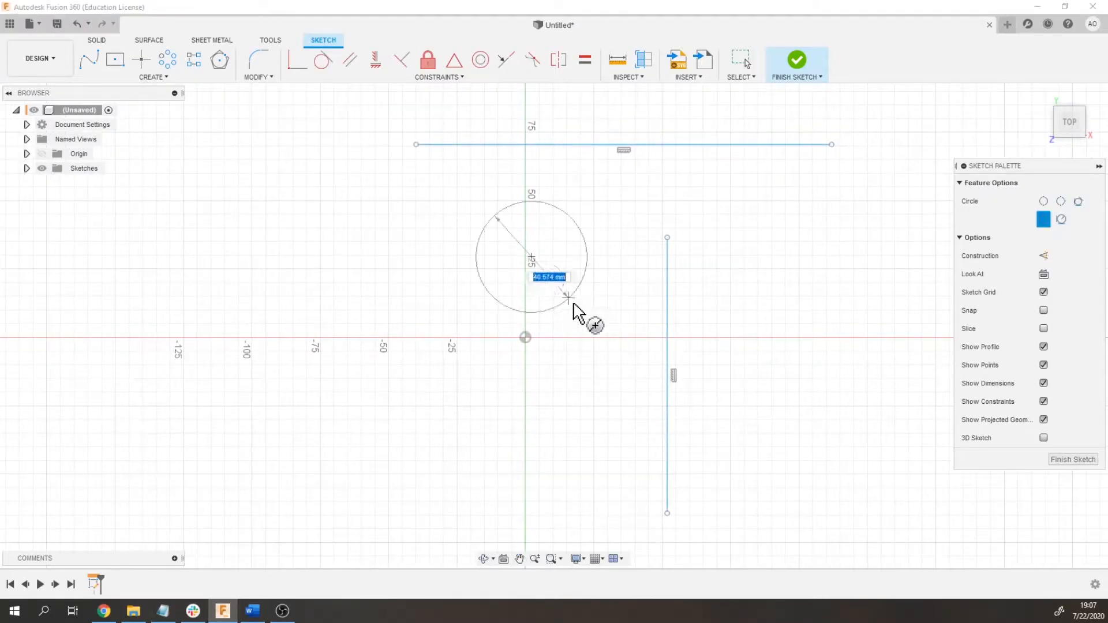
left_click(593, 329)
key("Escape")
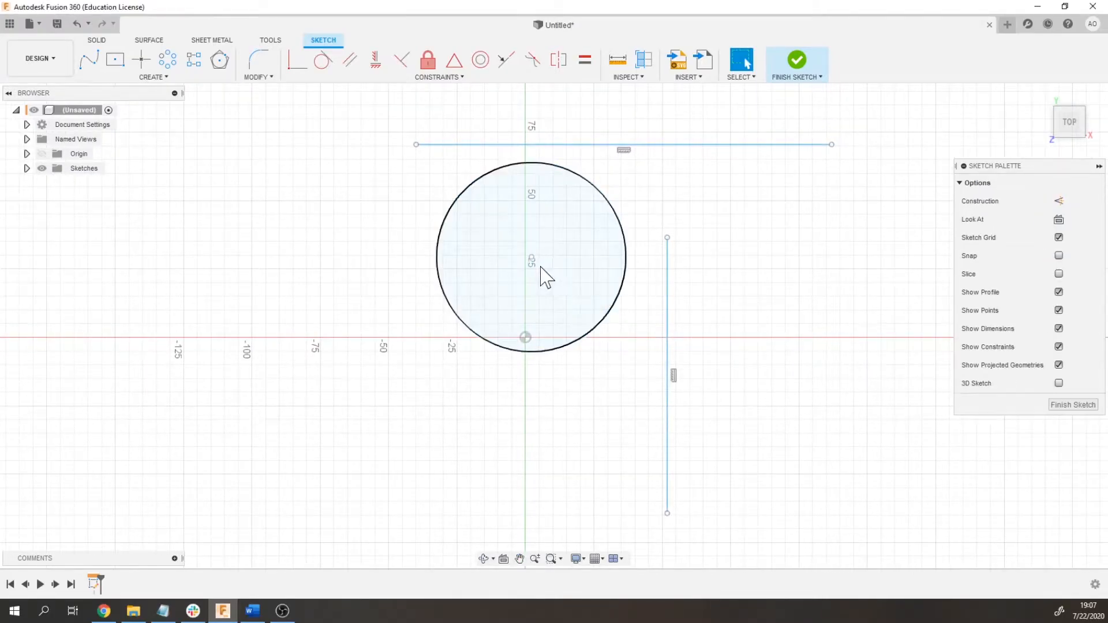
Shorten the horizontal line slightly at its left end and move the circle so its centre sits roughly below that endpoint
left_click_drag(532, 257, 299, 270)
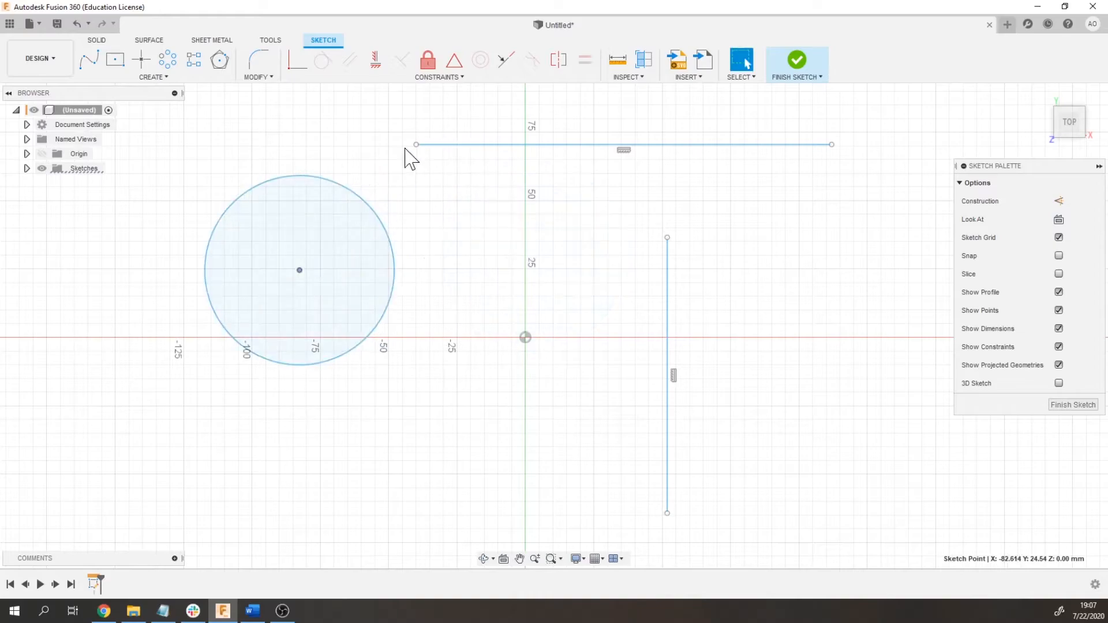
left_click_drag(411, 148, 439, 148)
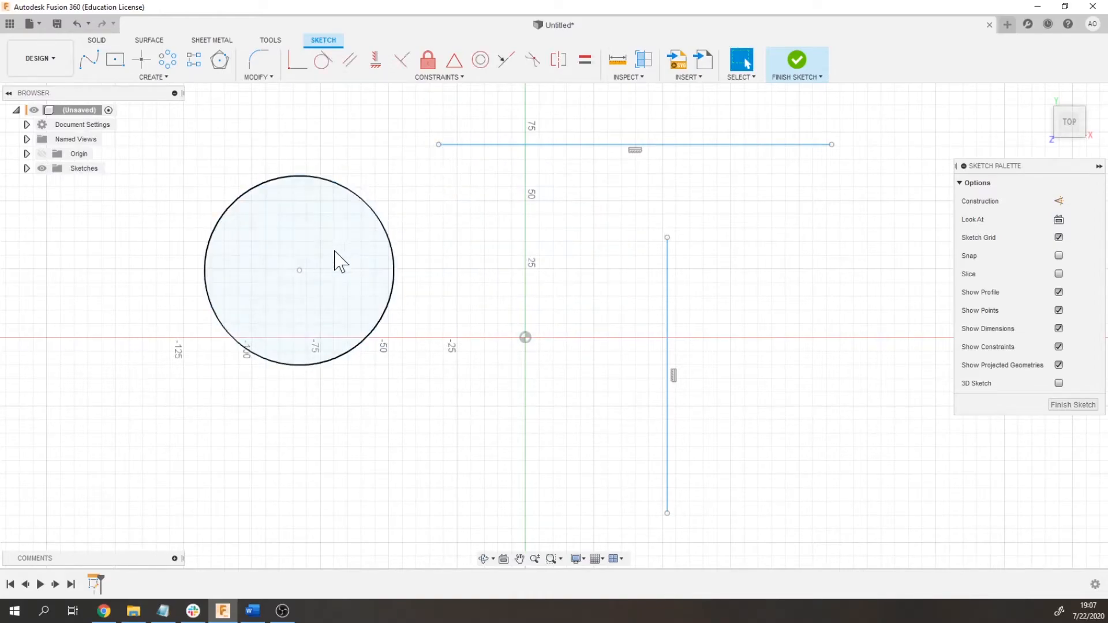
left_click_drag(299, 270, 458, 268)
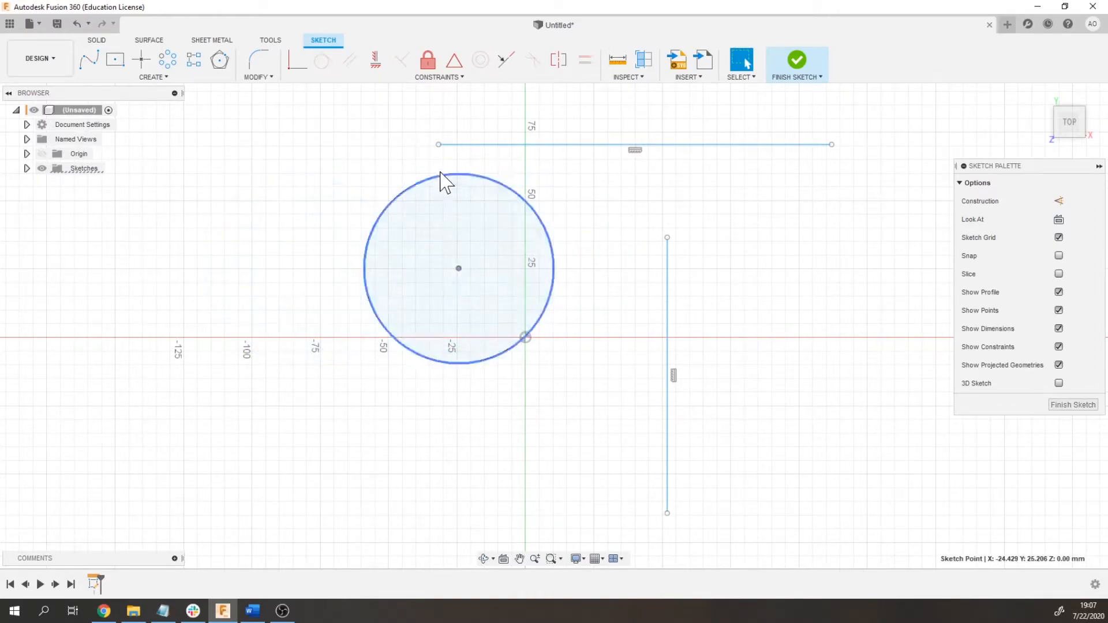
Connect the horizontal line's left endpoint to the circle's centre with a line and convert it to construction geometry
key("l")
left_click(439, 145)
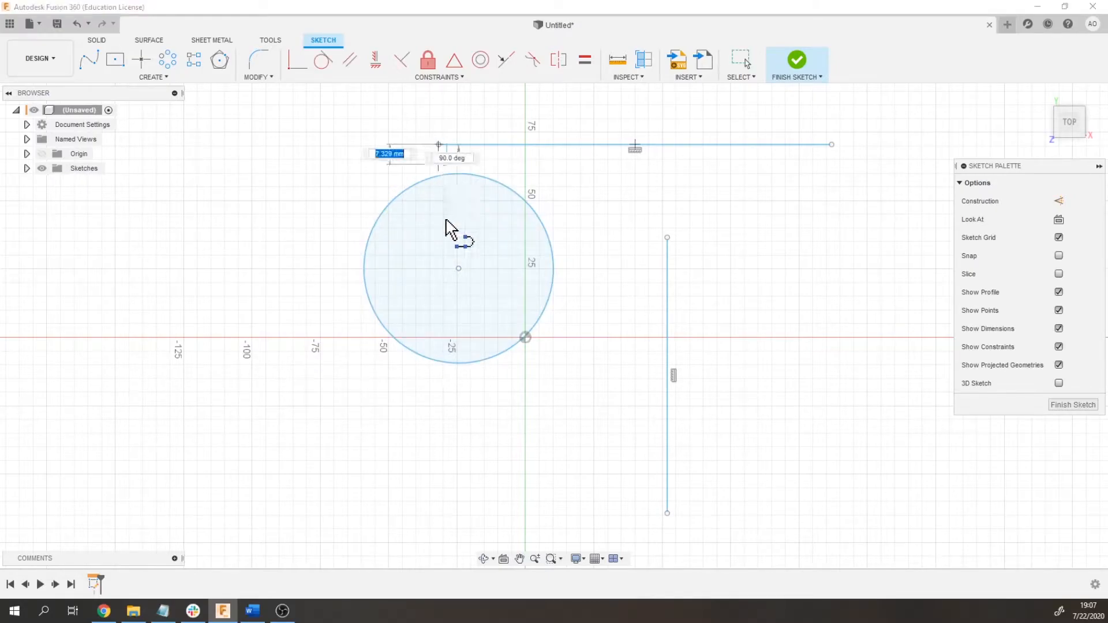
left_click(458, 268)
key("Escape")
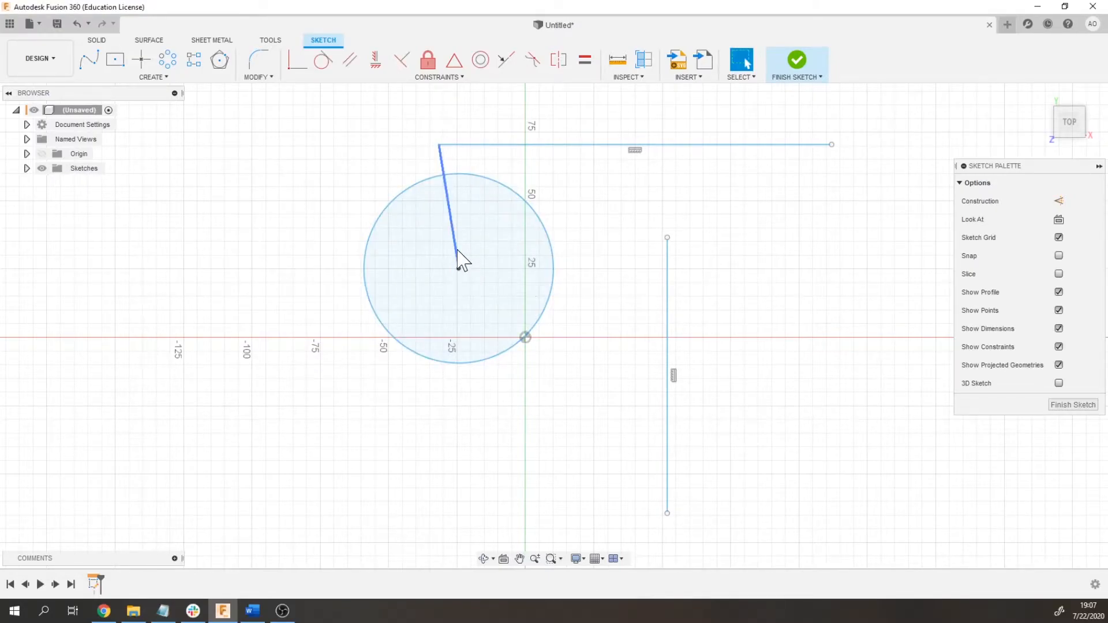
left_click(457, 250)
key("x")
key("Escape")
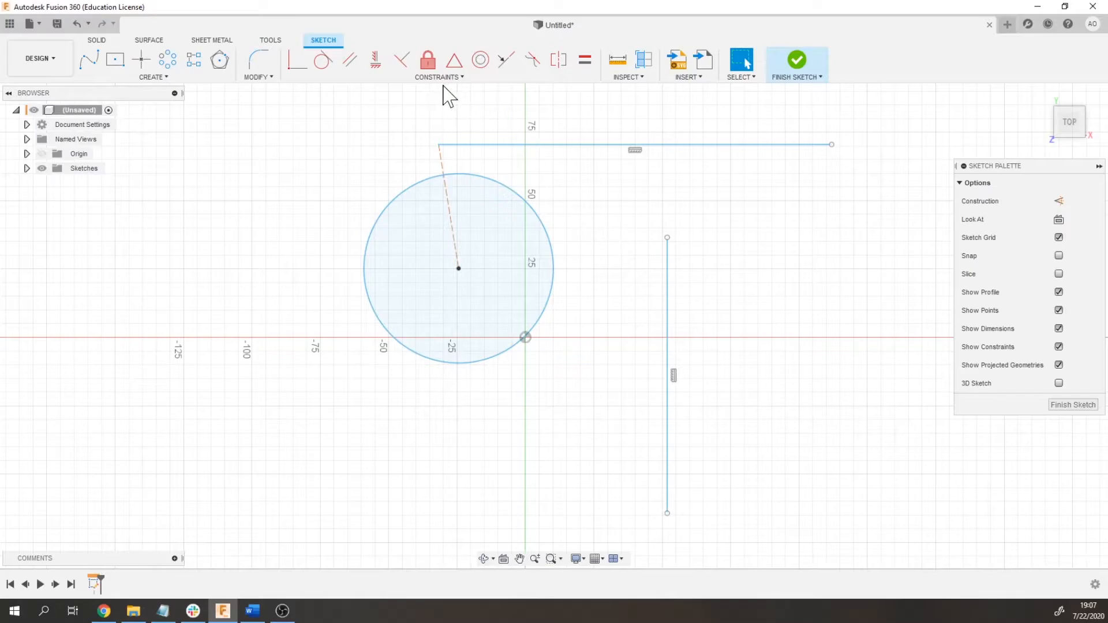
Try a vertical constraint on the construction line, move the line to test it, and undo back to the unconnected circle
left_click(375, 60)
left_click(456, 231)
key("Escape")
mouse_move(456, 211)
left_mouse_down()
mouse_move(460, 223)
mouse_move(477, 218)
mouse_move(444, 242)
left_mouse_up()
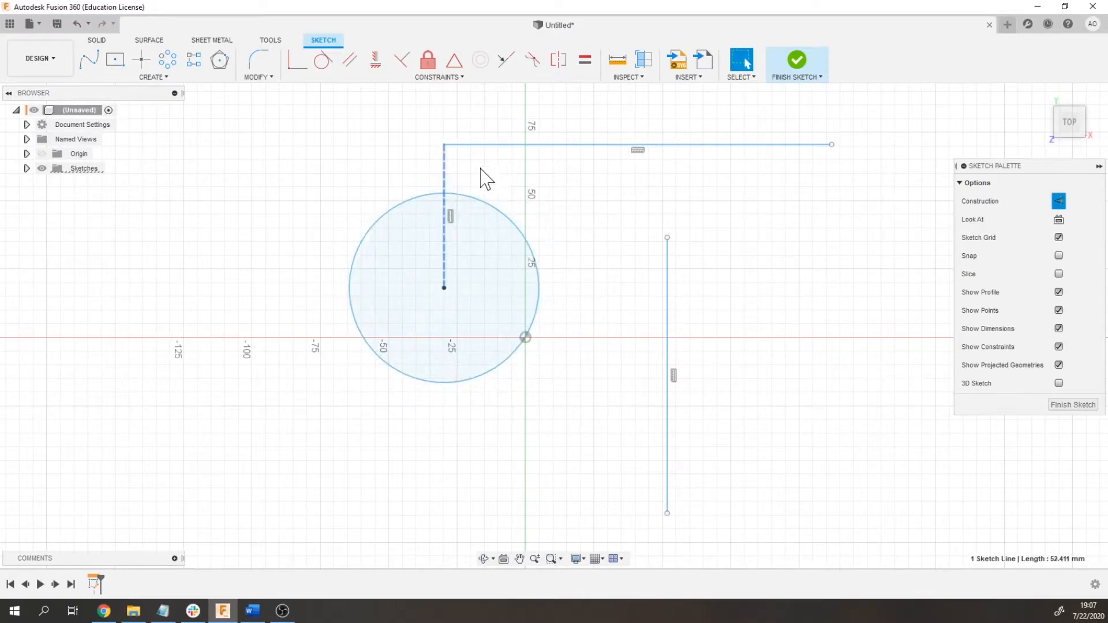
key("Escape")
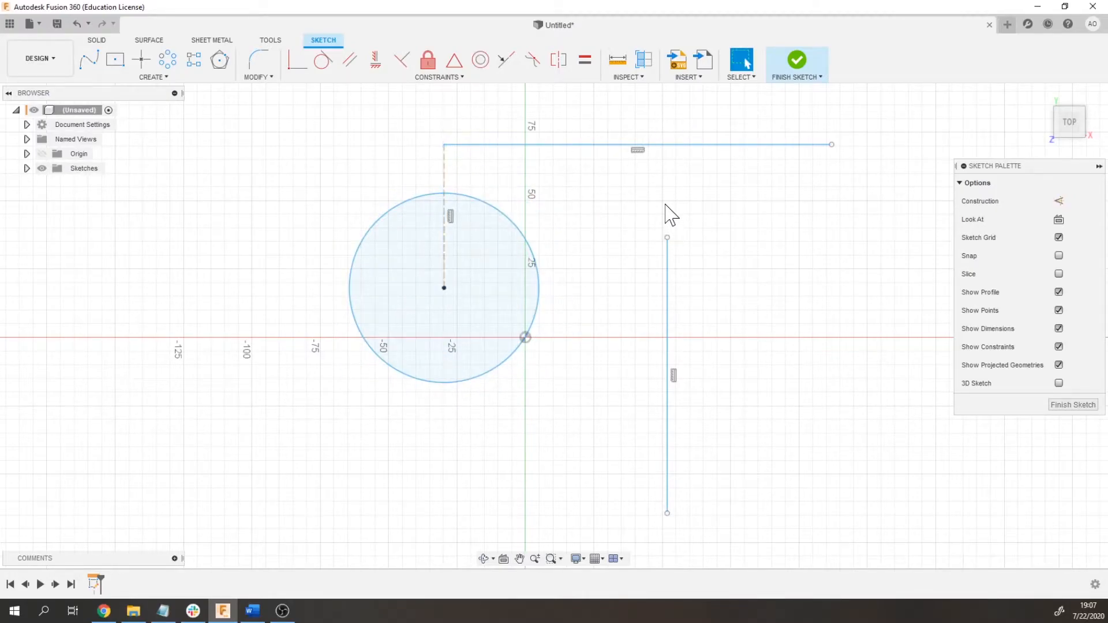
key("ctrl+z")
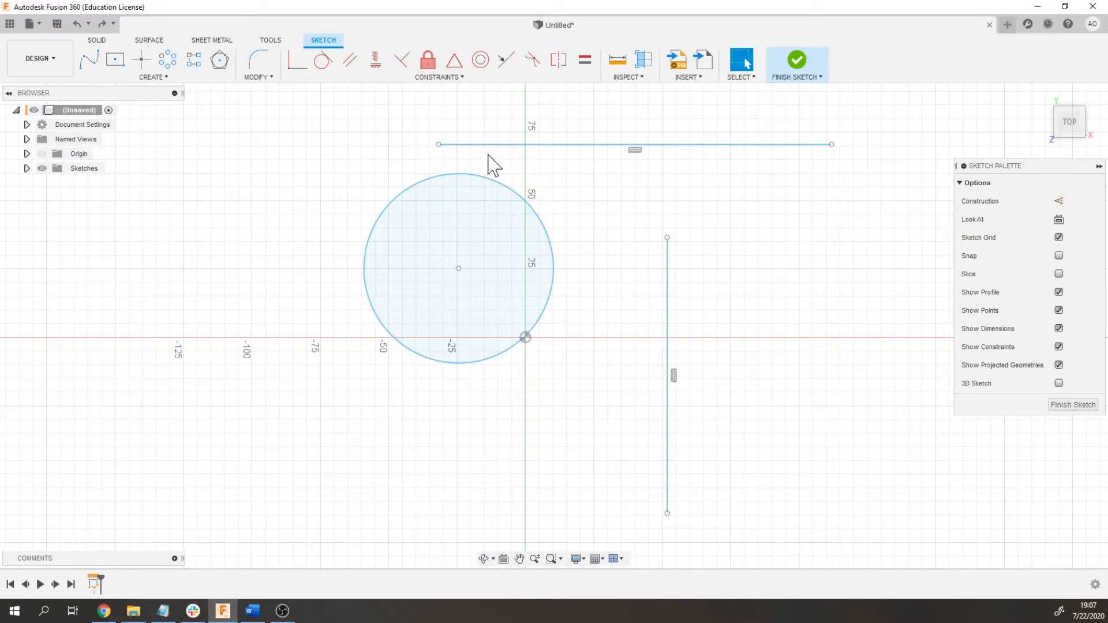
Align the circle's centre vertically with the horizontal line's left endpoint using Horizontal/Vertical, and move both points to test the constraint
left_click(378, 60)
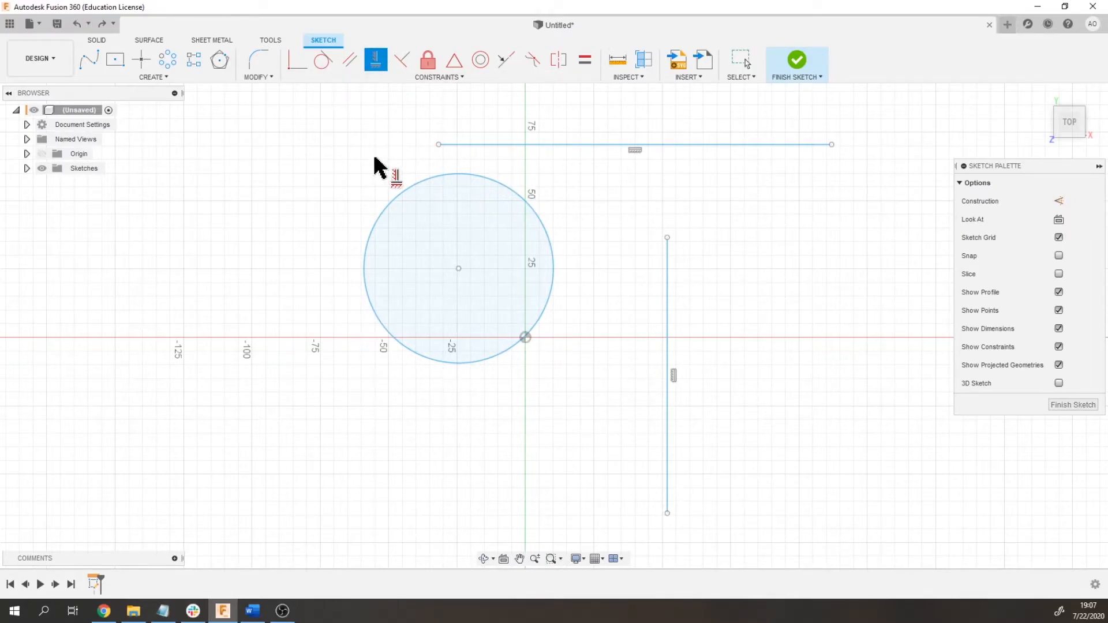
left_click(438, 144)
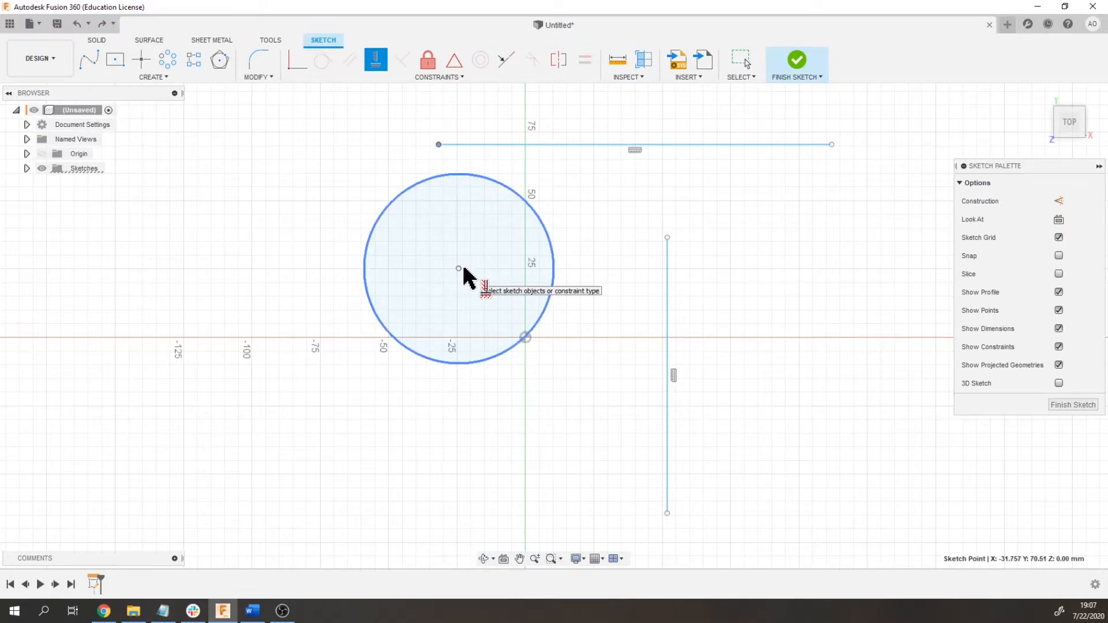
left_click(459, 268)
key("Escape")
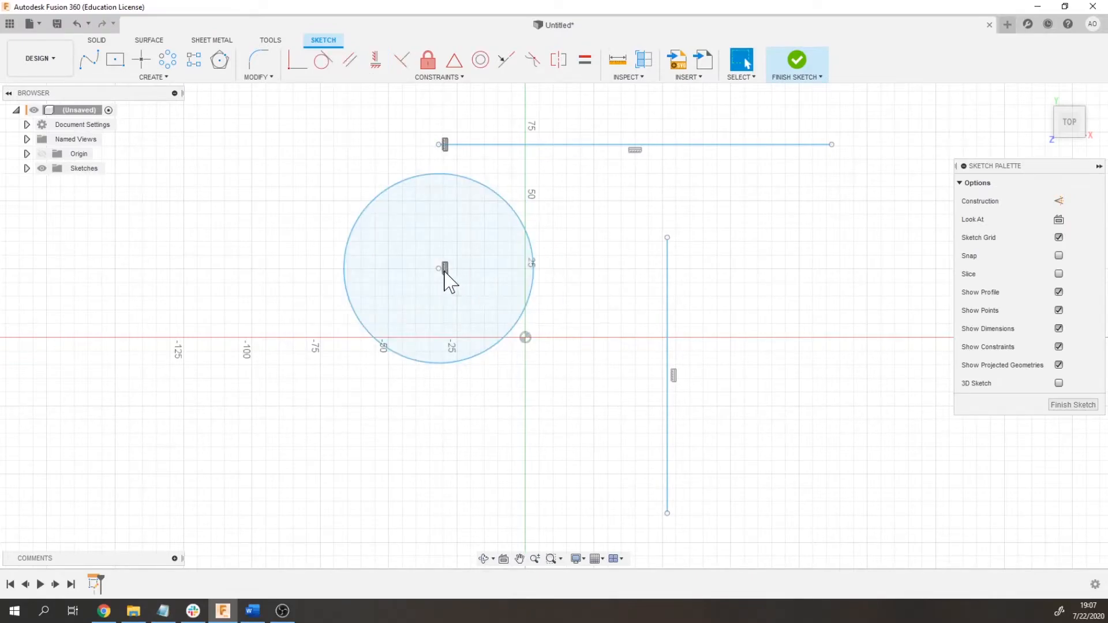
left_click_drag(446, 270, 399, 301)
left_click_drag(402, 146, 458, 143)
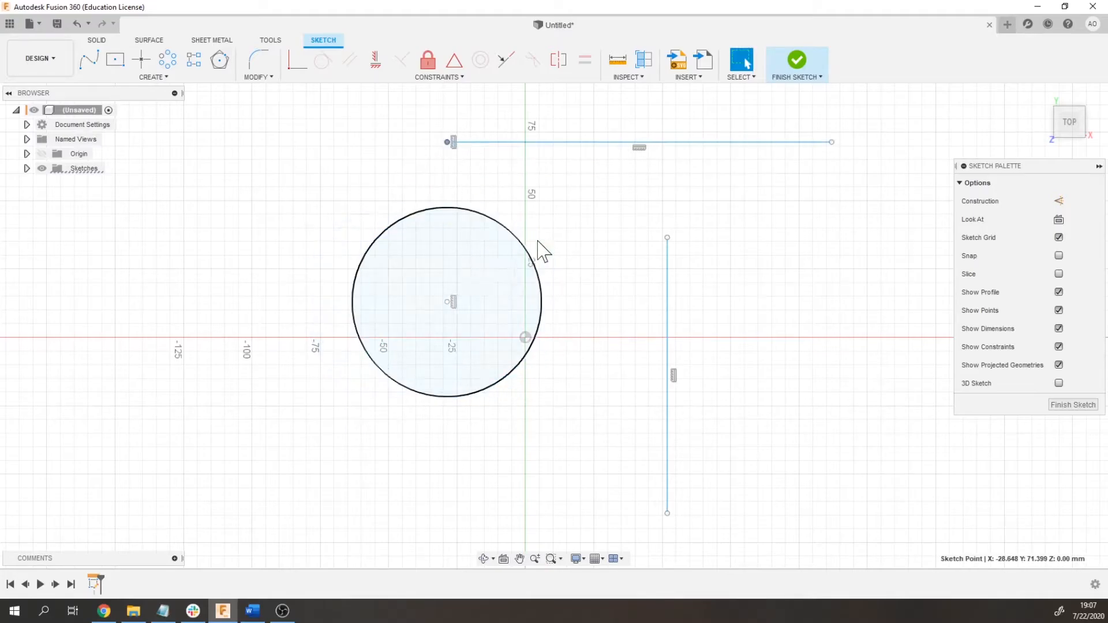
Align the circle's centre horizontally with the vertical line's upper endpoint using the Horizontal/Vertical constraint
left_click(667, 237)
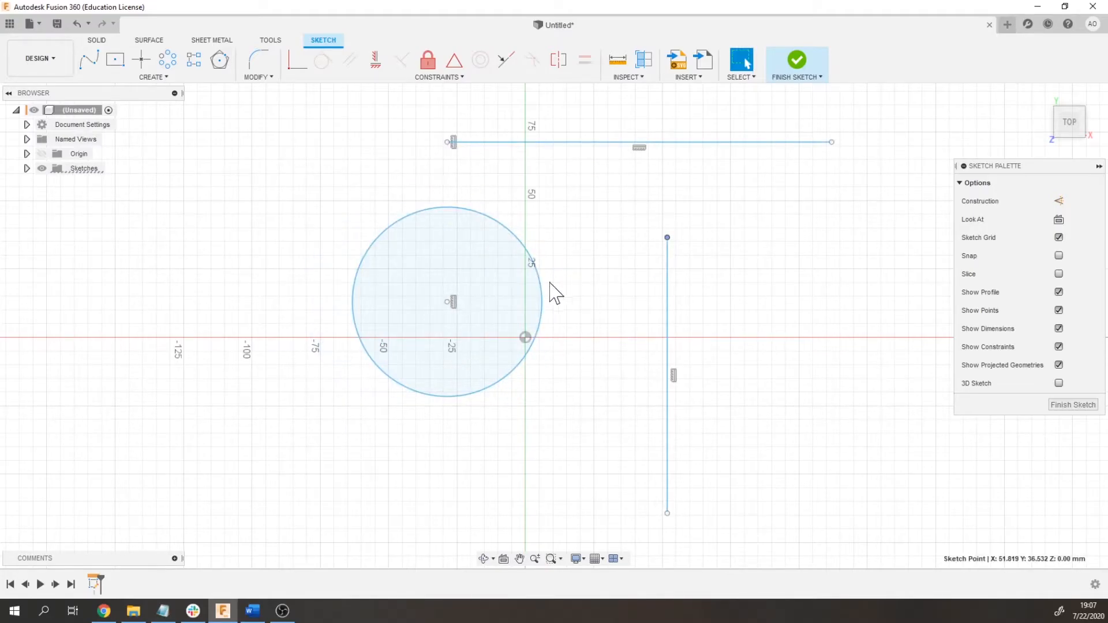
left_click(448, 302, "ctrl")
right_click(552, 196)
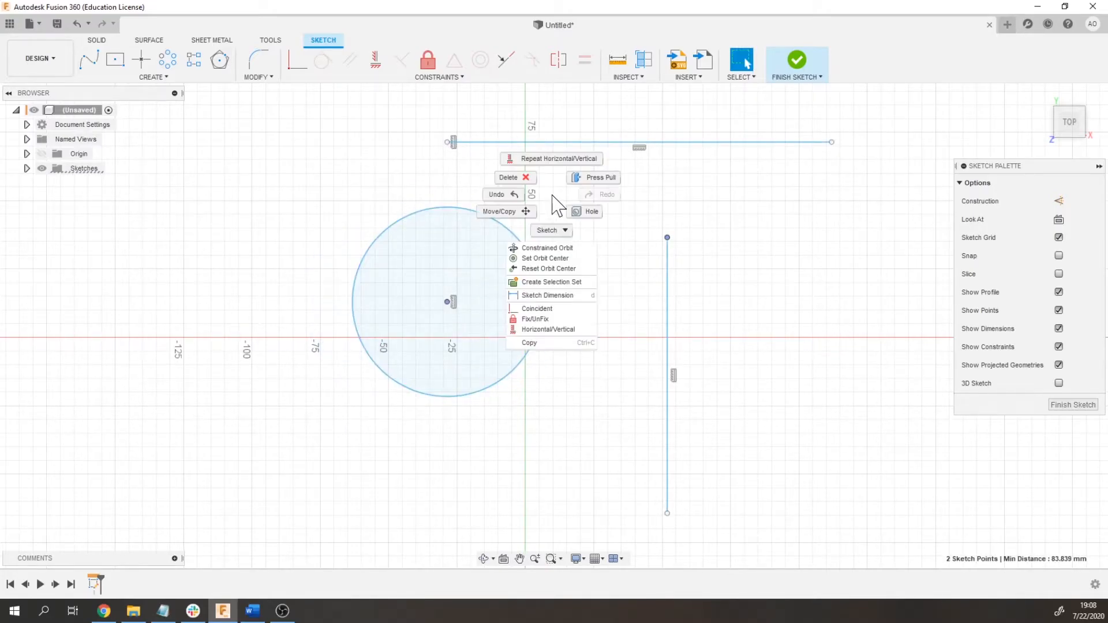
left_click(568, 330)
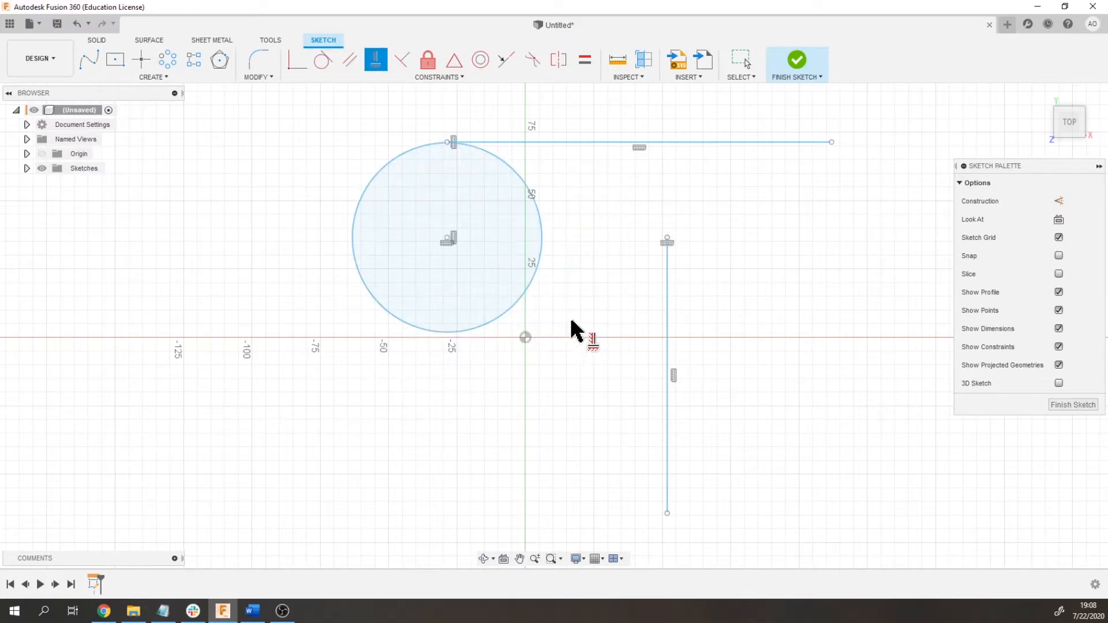
middle_click_drag(614, 198, 629, 235)
scroll(629, 236, "up", 1)
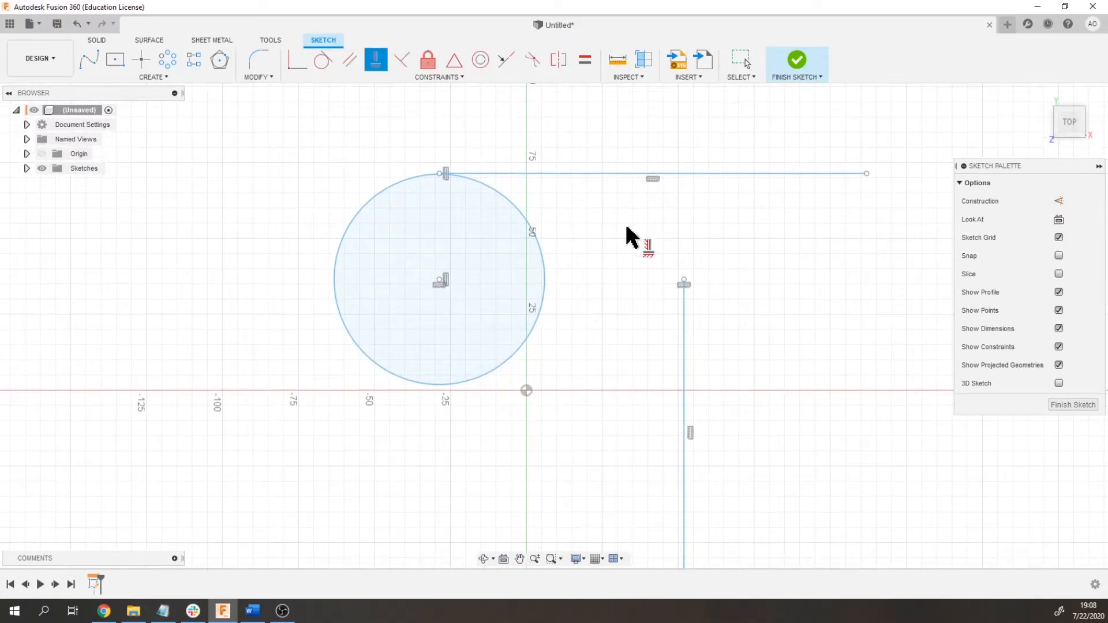
Leave the Horizontal/Vertical constraint and move the circle down and away from the horizontal line to test its alignment with both line endpoints
left_click(435, 291)
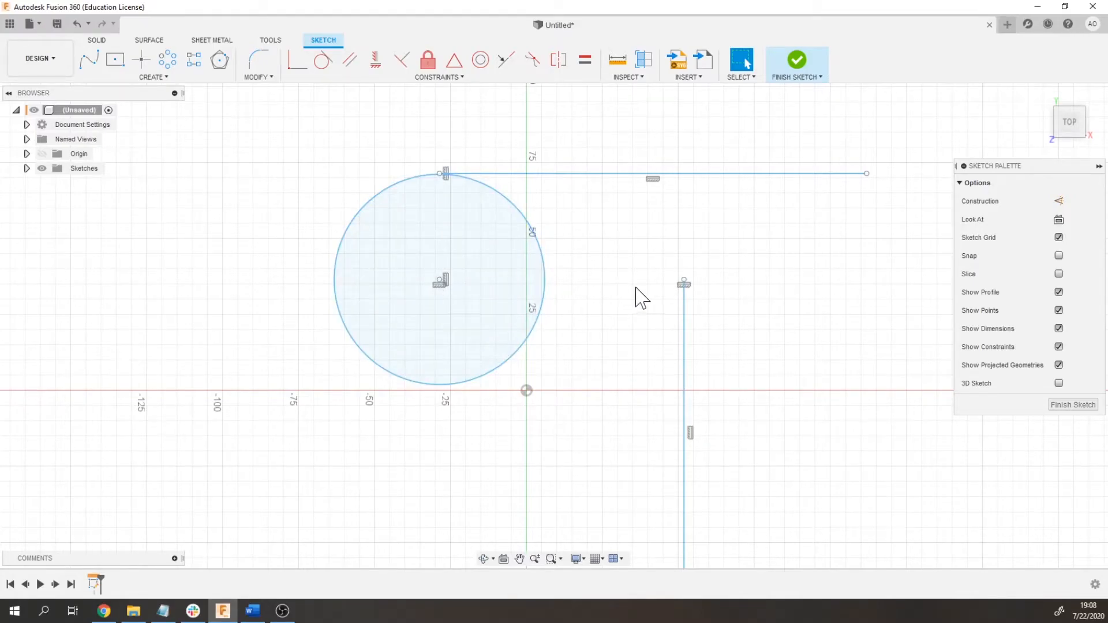
key("Escape")
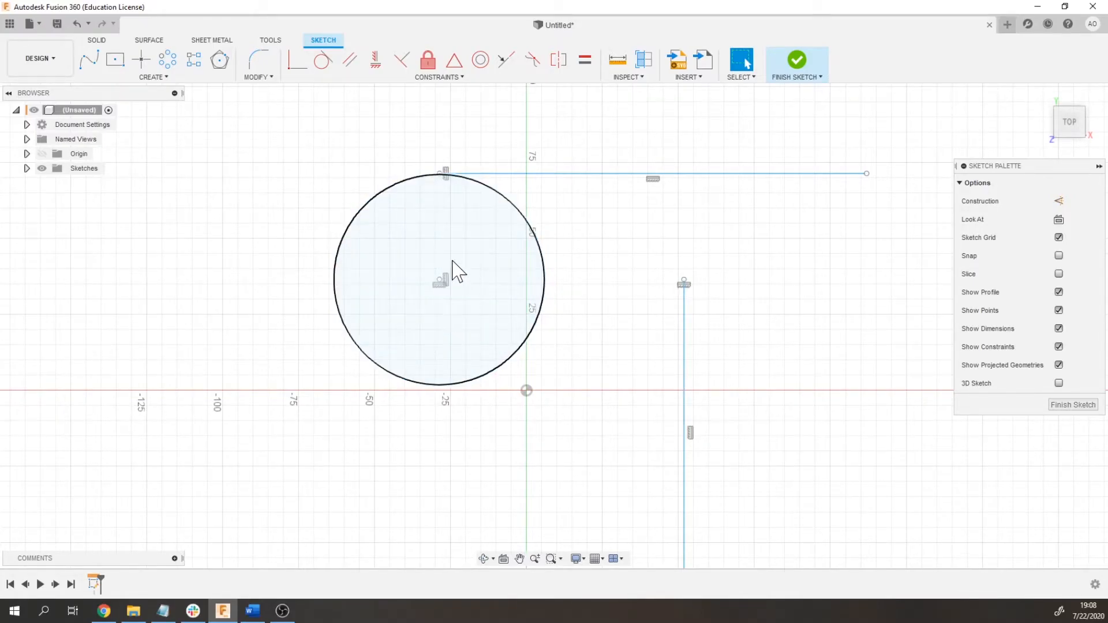
middle_click_drag(479, 281, 445, 196)
scroll(445, 196, "down", 1)
mouse_move(411, 197)
left_mouse_down()
mouse_move(483, 275)
mouse_move(354, 247)
mouse_move(462, 371)
mouse_move(364, 225)
mouse_move(402, 370)
mouse_move(371, 247)
mouse_move(421, 348)
mouse_move(455, 270)
mouse_move(337, 310)
mouse_move(458, 310)
mouse_move(359, 301)
mouse_move(462, 282)
mouse_move(367, 282)
mouse_move(416, 296)
mouse_move(359, 294)
mouse_move(384, 279)
mouse_move(413, 292)
mouse_move(366, 279)
mouse_move(400, 265)
mouse_move(364, 321)
left_mouse_up()
middle_click_drag(466, 230, 403, 337)
scroll(427, 326, "down", 2)
middle_click_drag(469, 375, 546, 289)
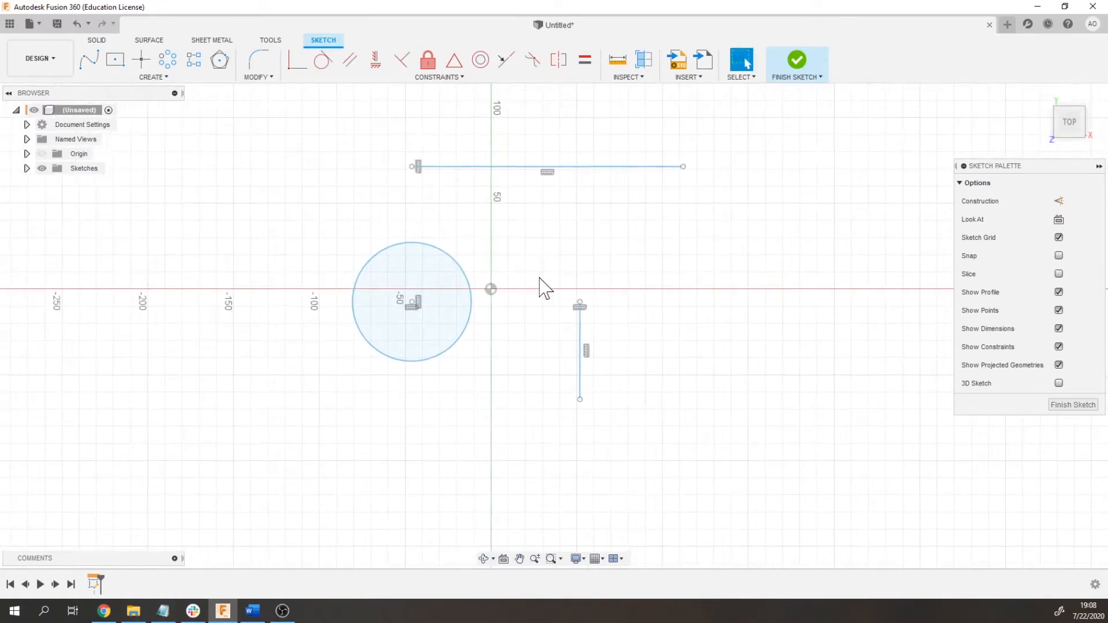
Delete the circle, both lines and all their constraints from the sketch
mouse_move(261, 122)
left_mouse_down()
mouse_move(493, 268)
mouse_move(753, 471)
left_mouse_up()
key("Delete")
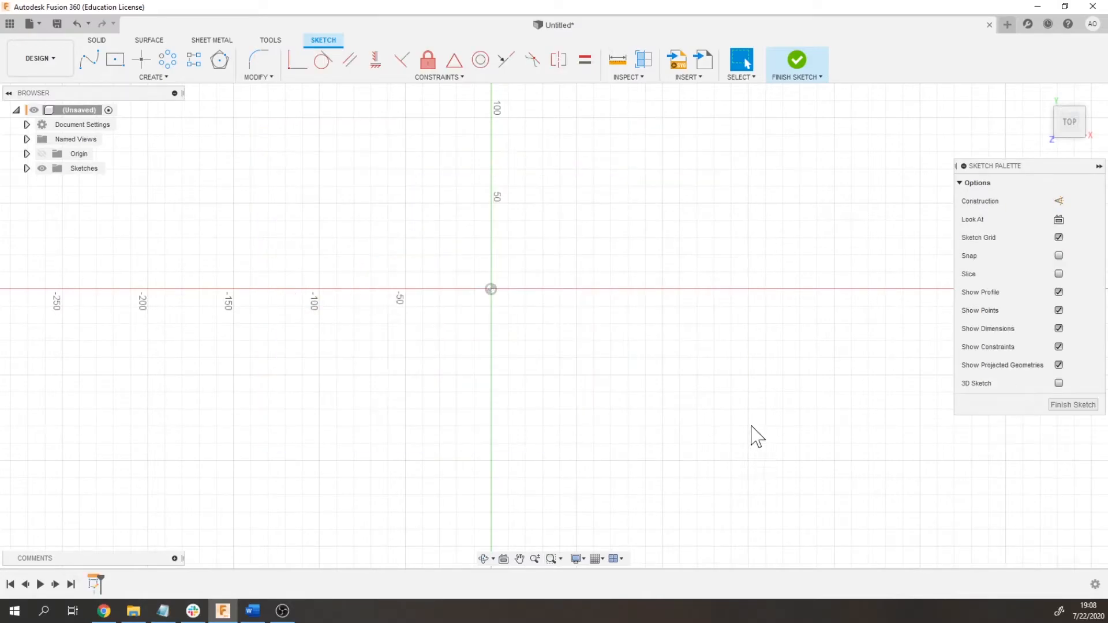
middle_click_drag(685, 327, 718, 385)
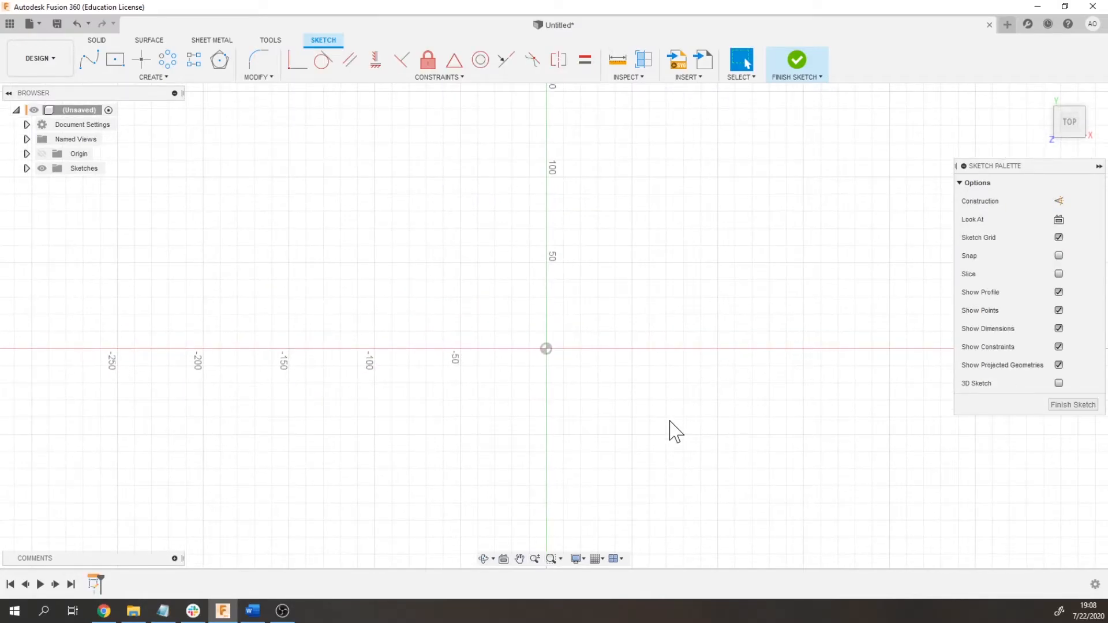
Sketch a slightly sloped line about 136 mm long from the origin and a separate steep line above it
key("l")
left_click(546, 349)
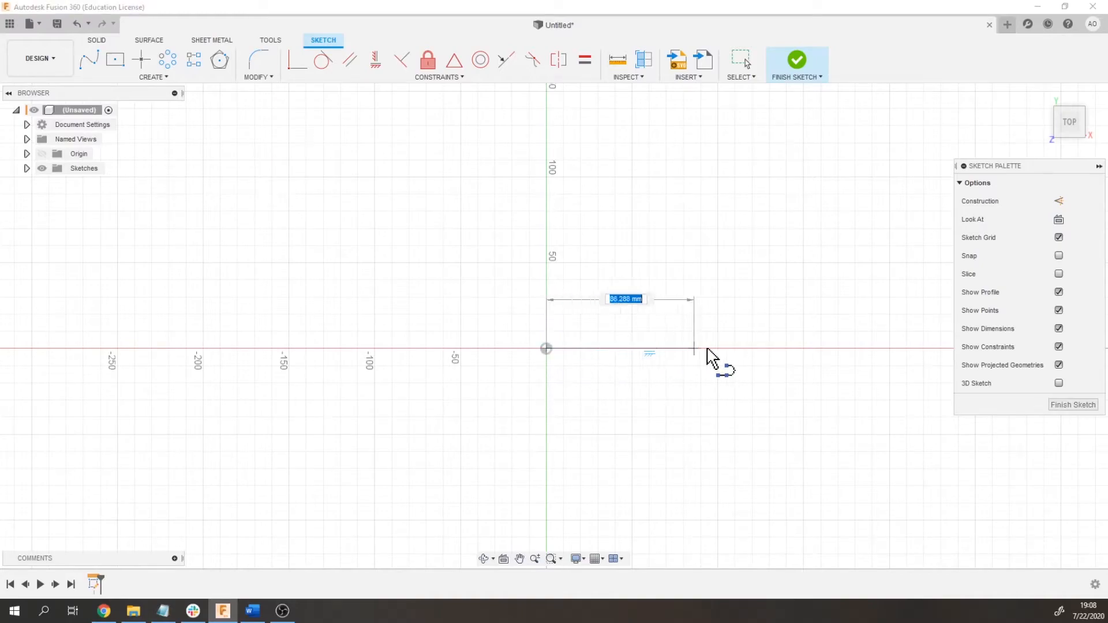
left_click(779, 343)
left_click(724, 149)
left_click(706, 297)
key("Escape")
key("Escape")
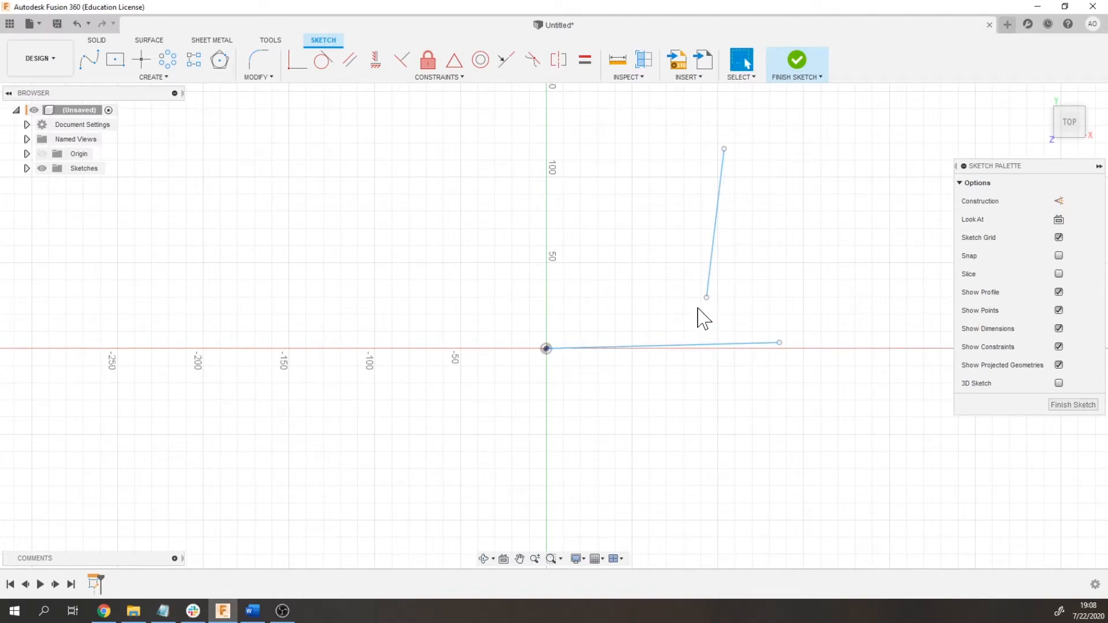
Constrain the lower line as horizontal and join the steep line's lower endpoint to its free endpoint with Coincident
left_click(730, 345)
left_click(382, 67)
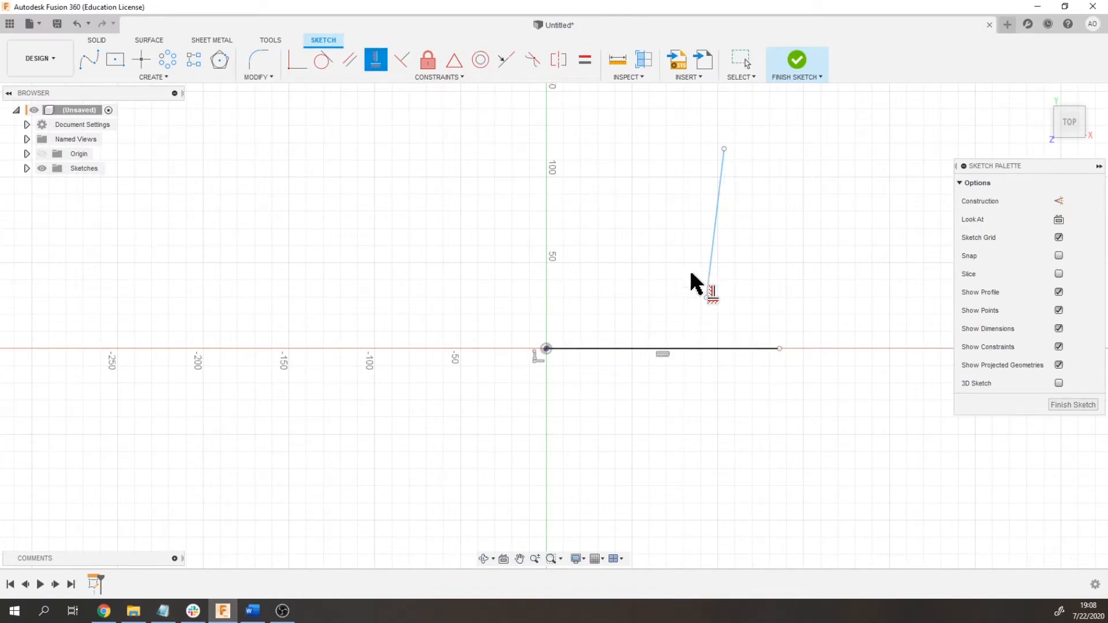
left_click_drag(710, 302, 751, 274)
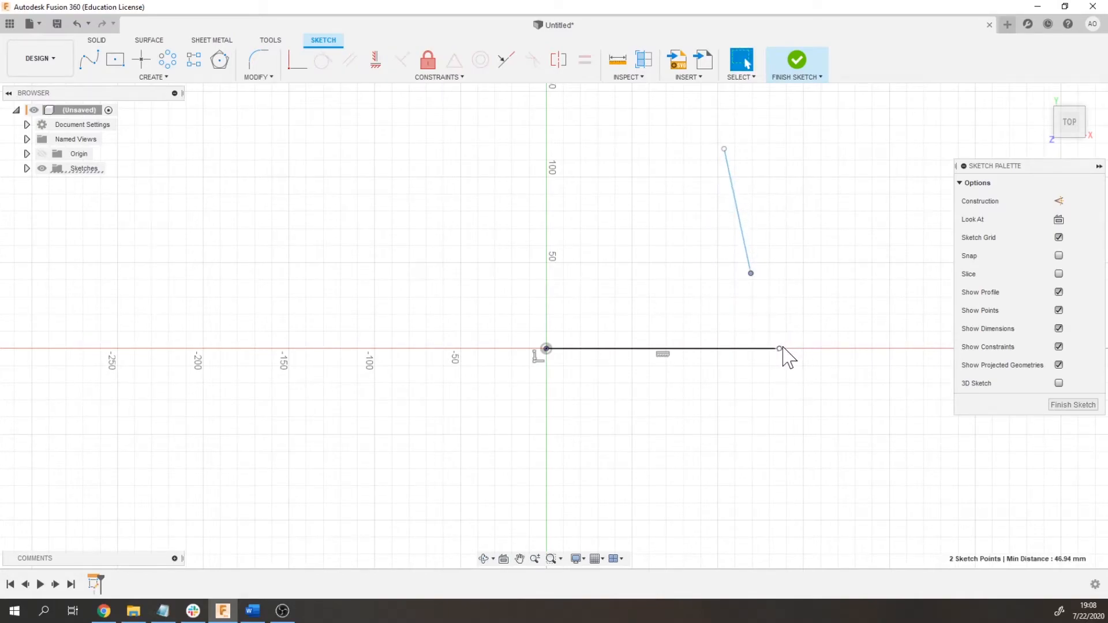
left_click(299, 63)
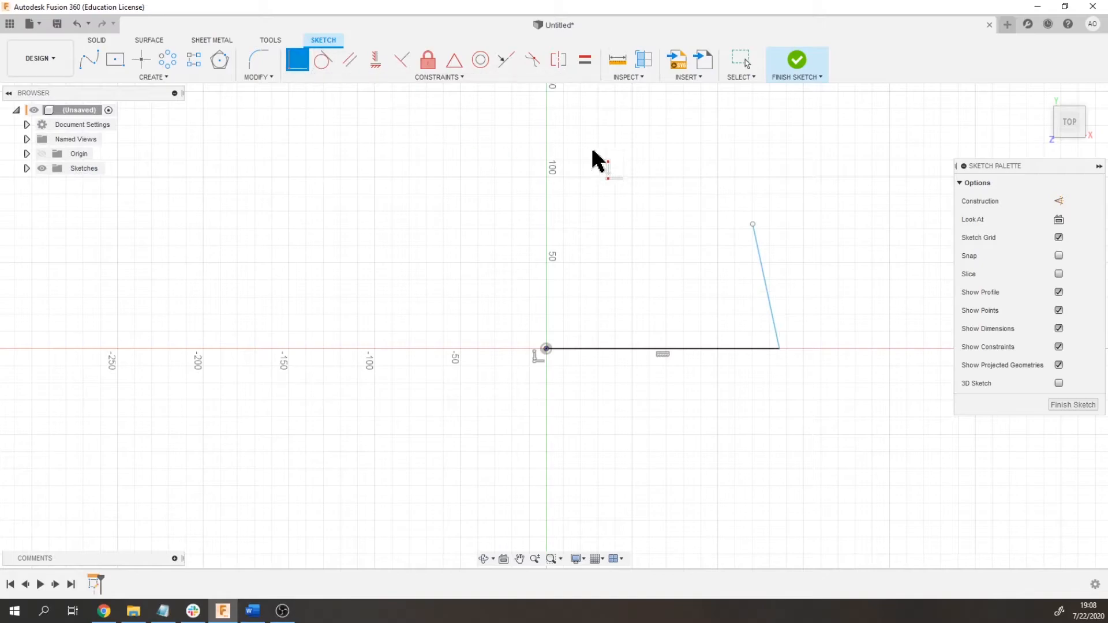
key("Escape")
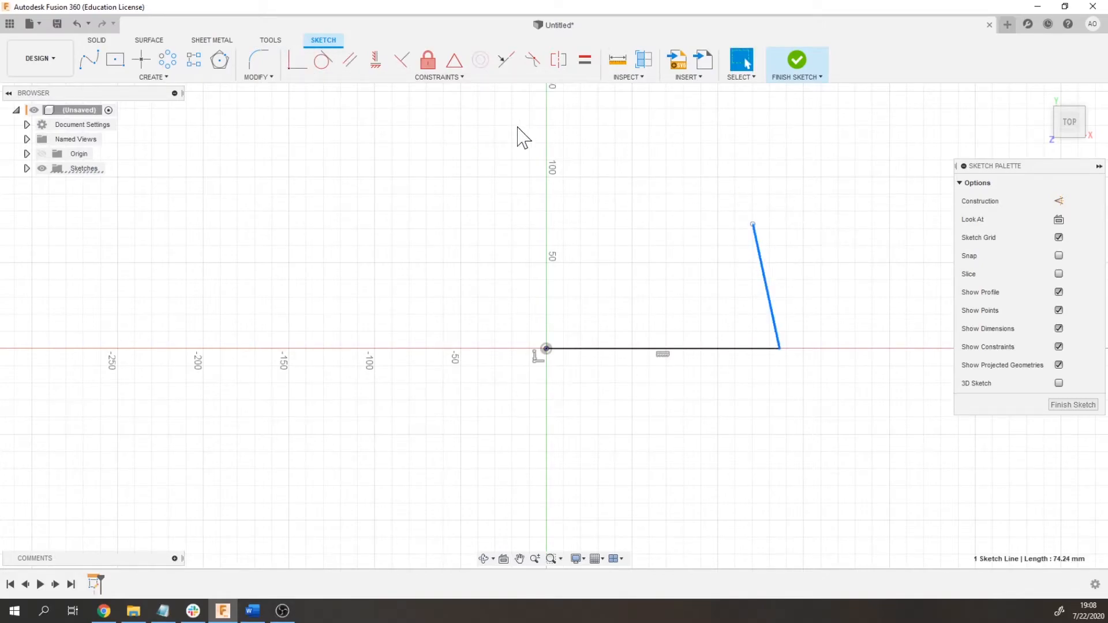
Try a vertical constraint on the steep line, move its upper endpoint to test it, and undo back to the slanted line
left_click(376, 64)
key("Escape")
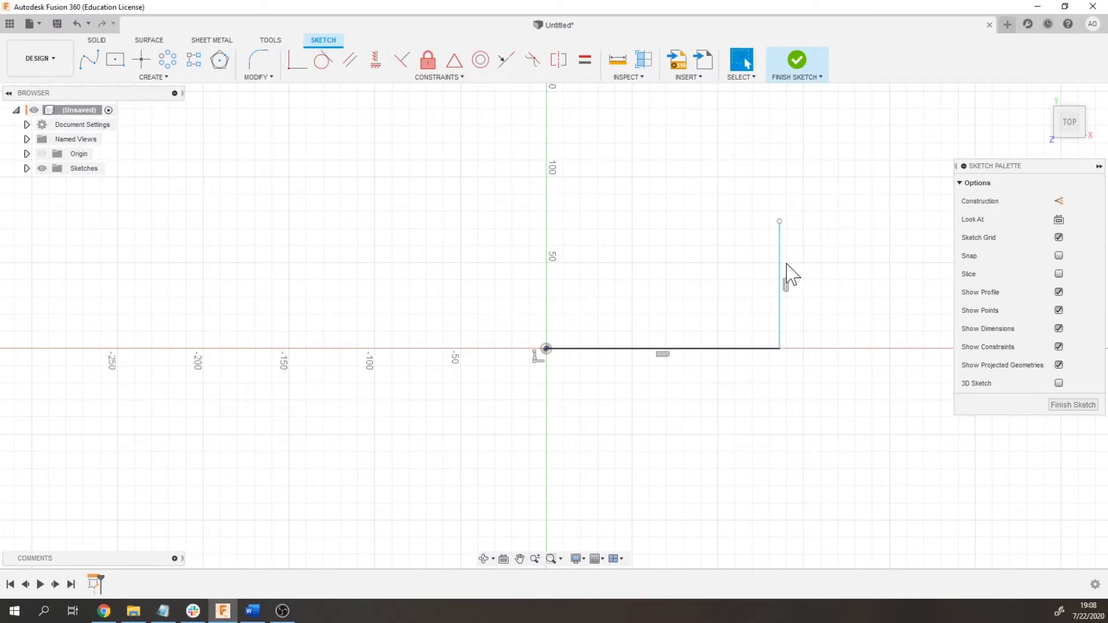
left_click_drag(780, 225, 702, 331)
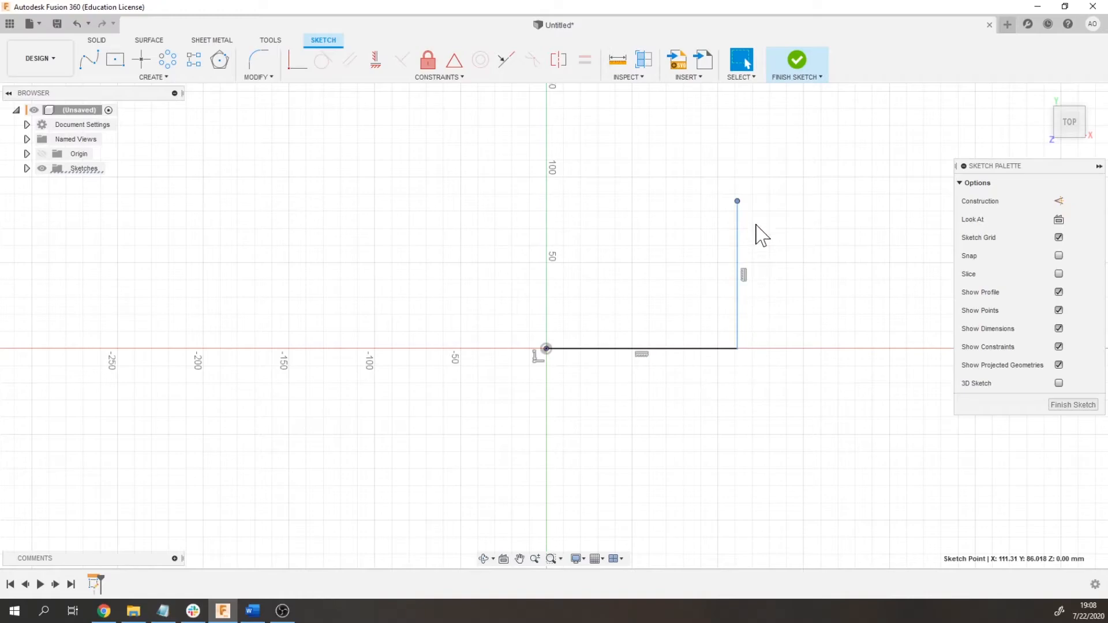
left_click(844, 282)
key("ctrl+z")
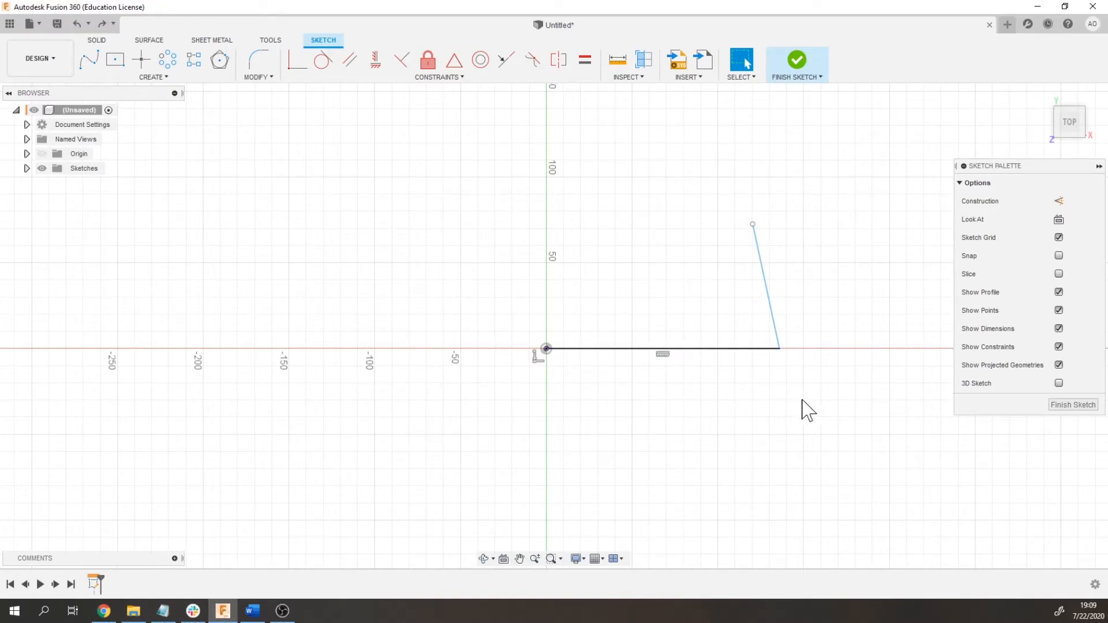
Try a Perpendicular constraint between the slanted line and the horizontal line, and undo it
left_click(402, 59)
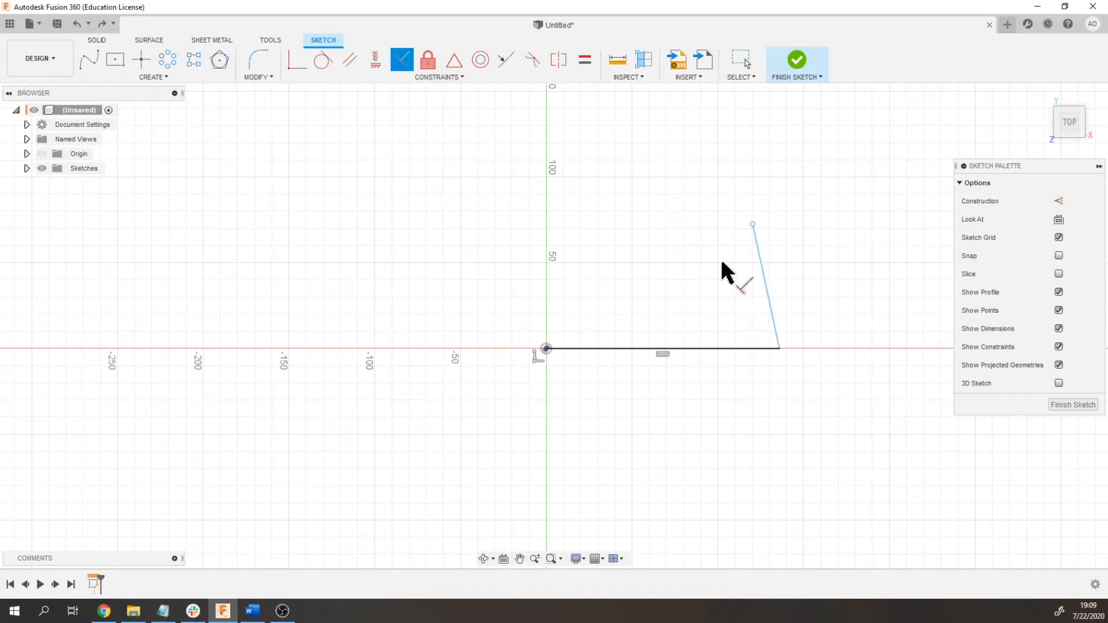
left_click(781, 322)
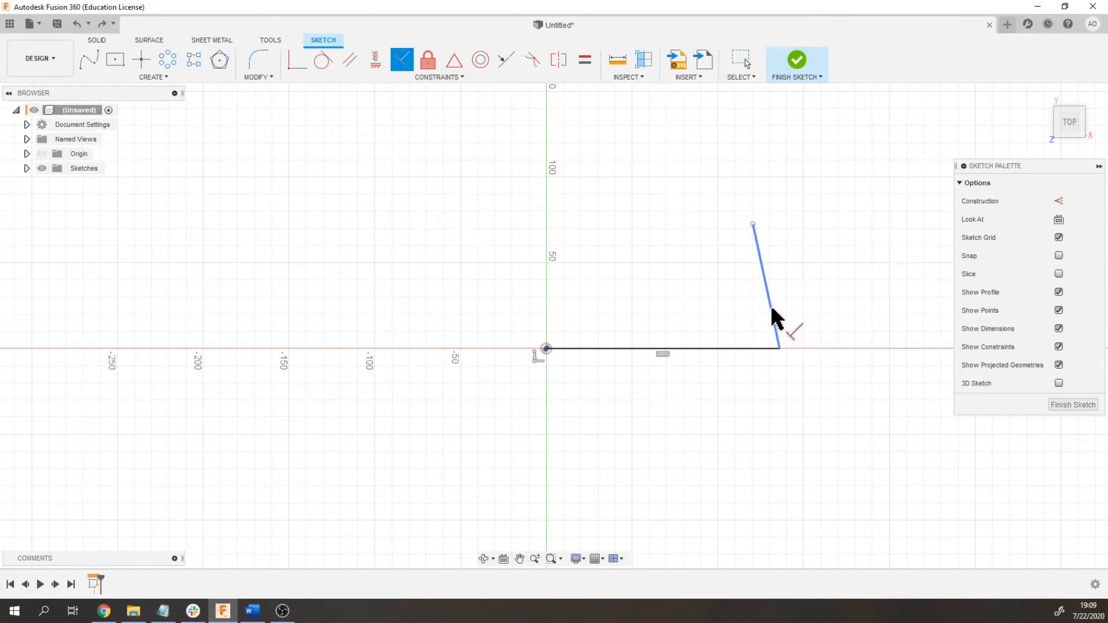
left_click(726, 348)
key("Escape")
key("ctrl+z")
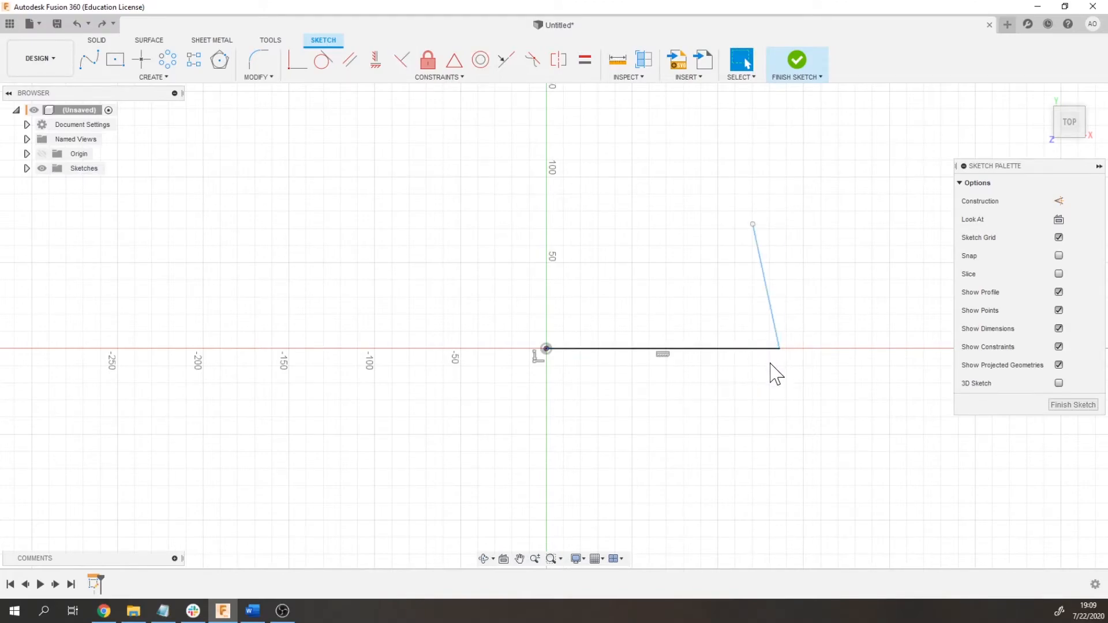
Make the slanted line perpendicular to the horizontal line and move the endpoints to test the constraint
left_click(403, 59)
left_click(761, 349)
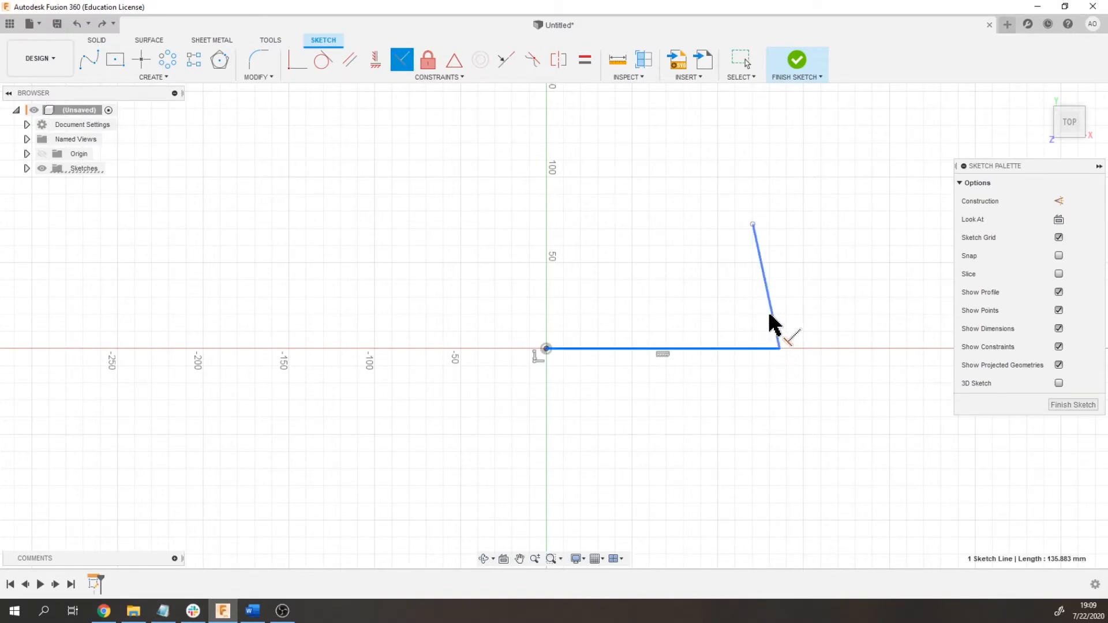
left_click(774, 324)
key("Escape")
mouse_move(781, 224)
left_mouse_down()
mouse_move(774, 237)
mouse_move(351, 167)
mouse_move(502, 194)
mouse_move(477, 210)
left_mouse_up()
mouse_move(679, 212)
left_mouse_down()
mouse_move(554, 304)
mouse_move(469, 301)
left_mouse_up()
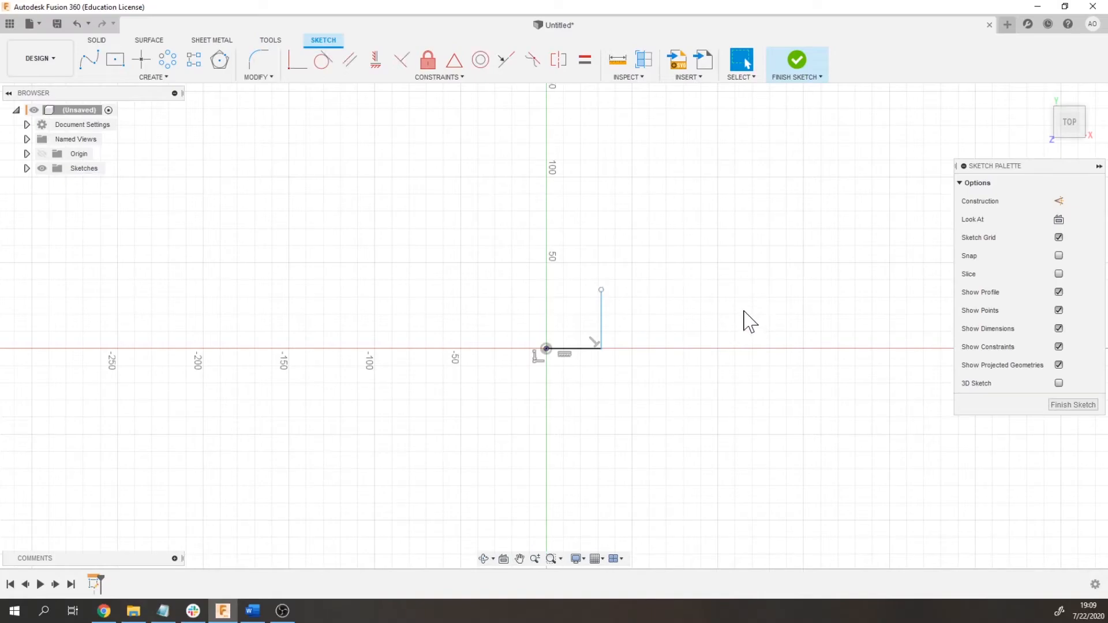
left_click_drag(602, 351, 731, 356)
left_click_drag(721, 288, 716, 179)
Delete both perpendicular lines and sketch a single horizontal line about 152 mm long above the origin
left_click_drag(454, 123, 843, 441)
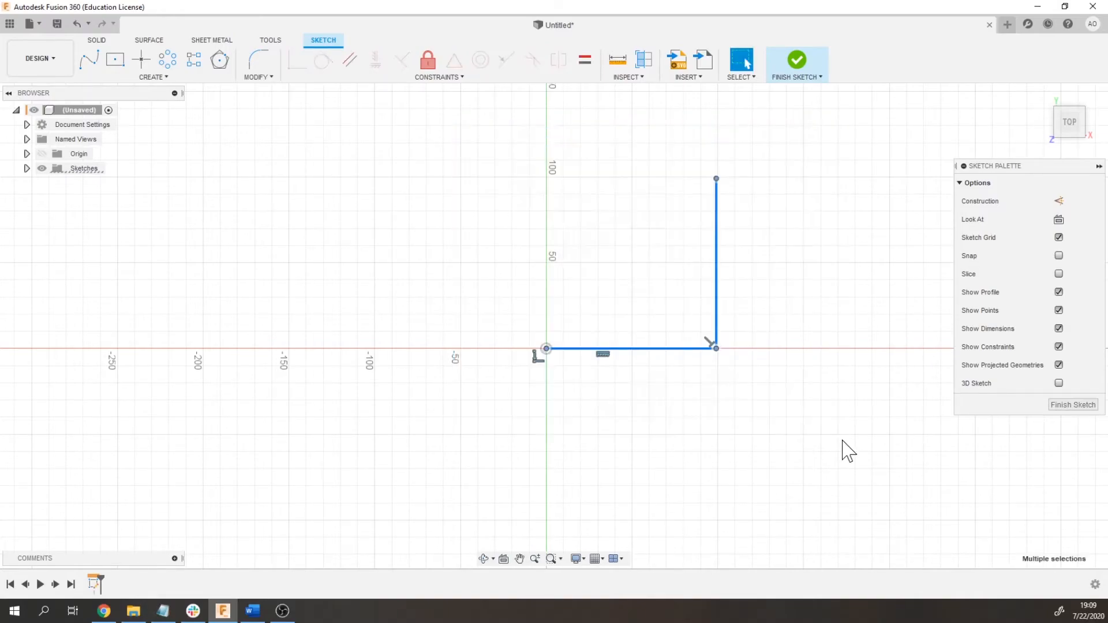
key("Delete")
key("l")
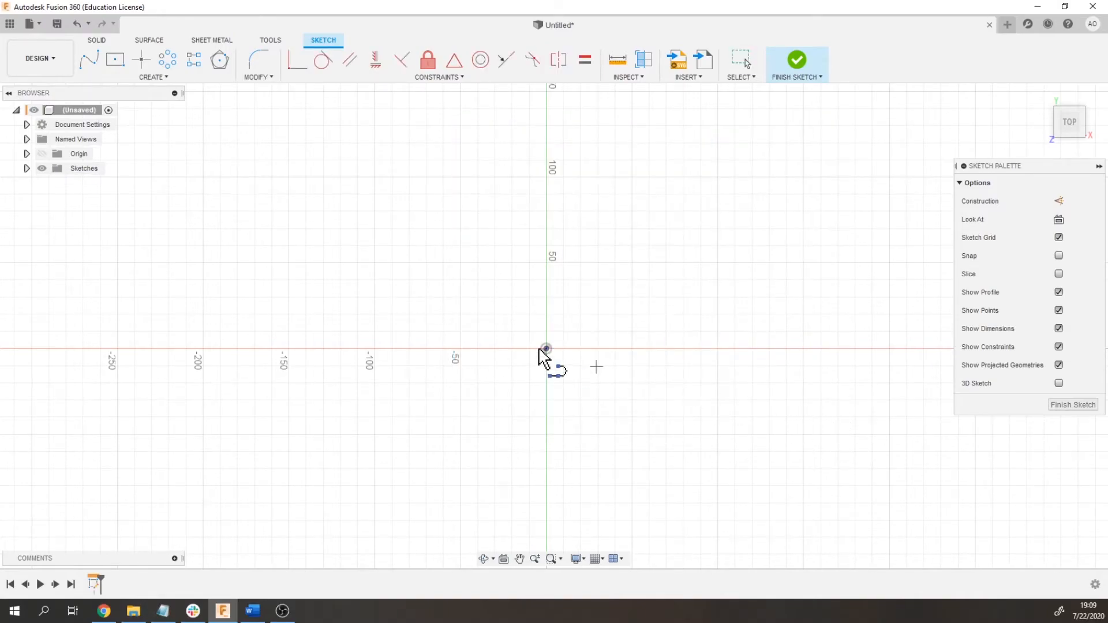
left_click(489, 230)
left_click(750, 231)
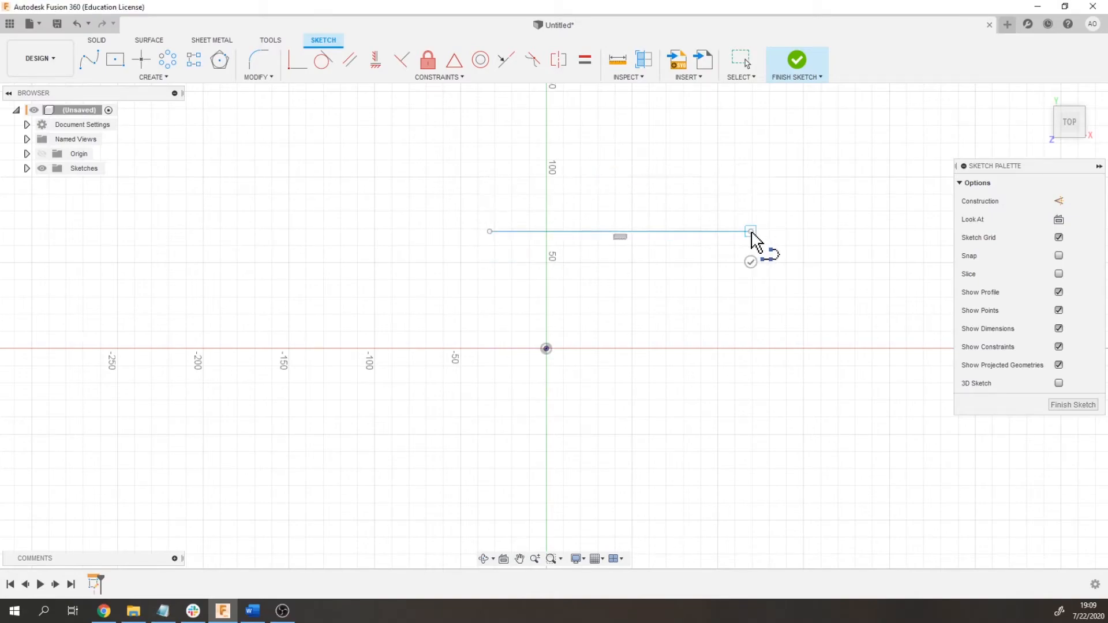
key("Escape")
Move the line and its right endpoint, delete its horizontal constraint, and reposition both endpoints so the line slopes across the origin area
mouse_move(666, 247)
left_mouse_down()
mouse_move(588, 269)
mouse_move(606, 257)
mouse_move(552, 265)
mouse_move(595, 394)
mouse_move(502, 279)
mouse_move(521, 291)
left_mouse_up()
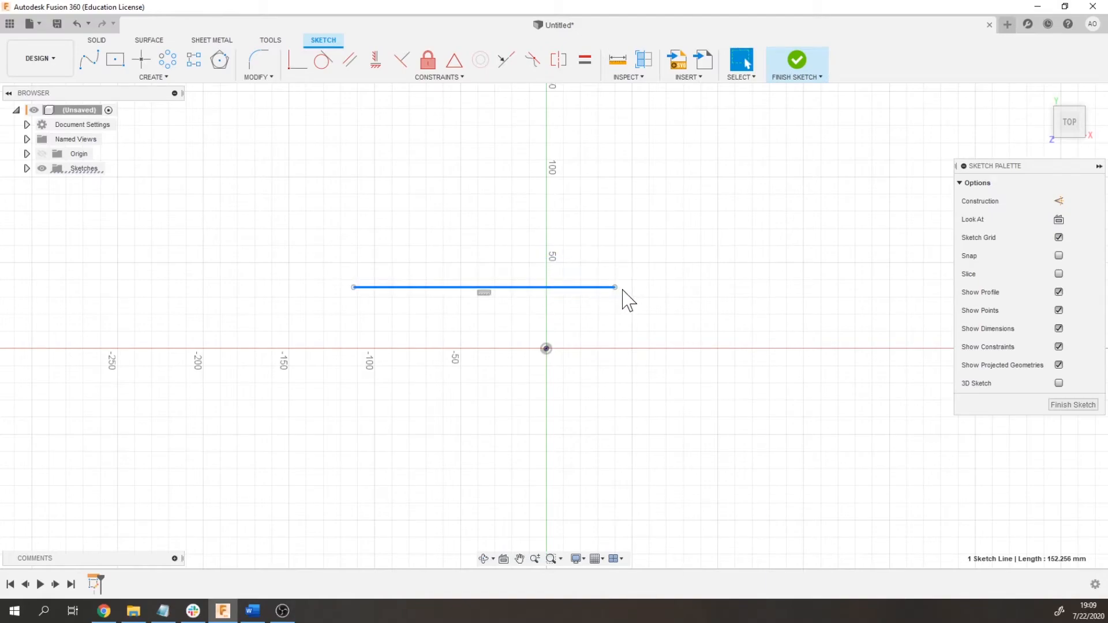
left_click_drag(615, 287, 555, 275)
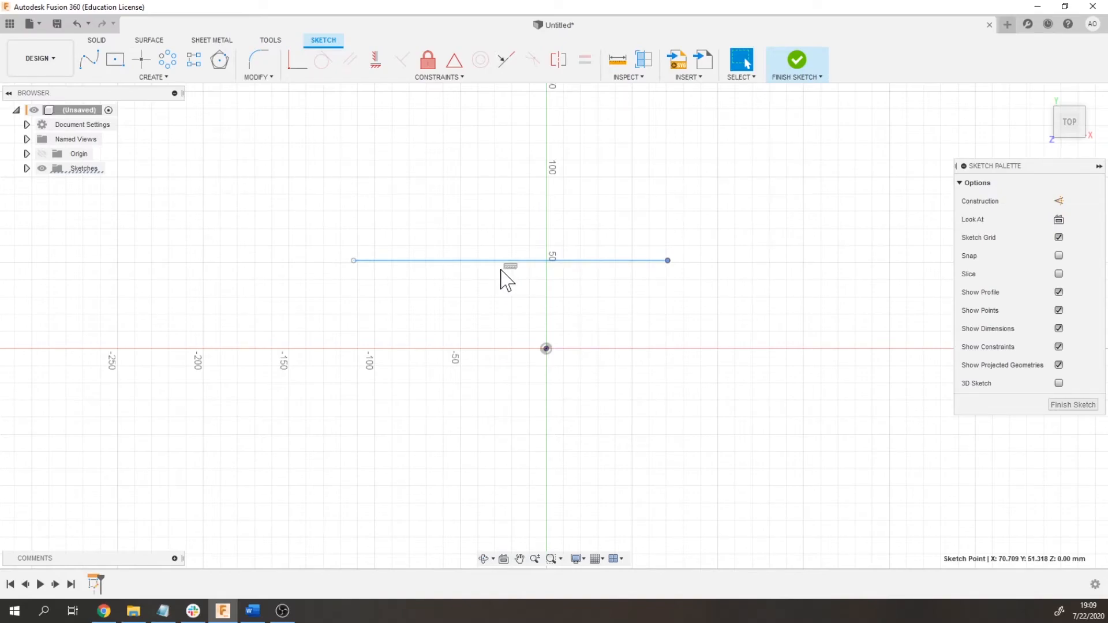
left_click(518, 293)
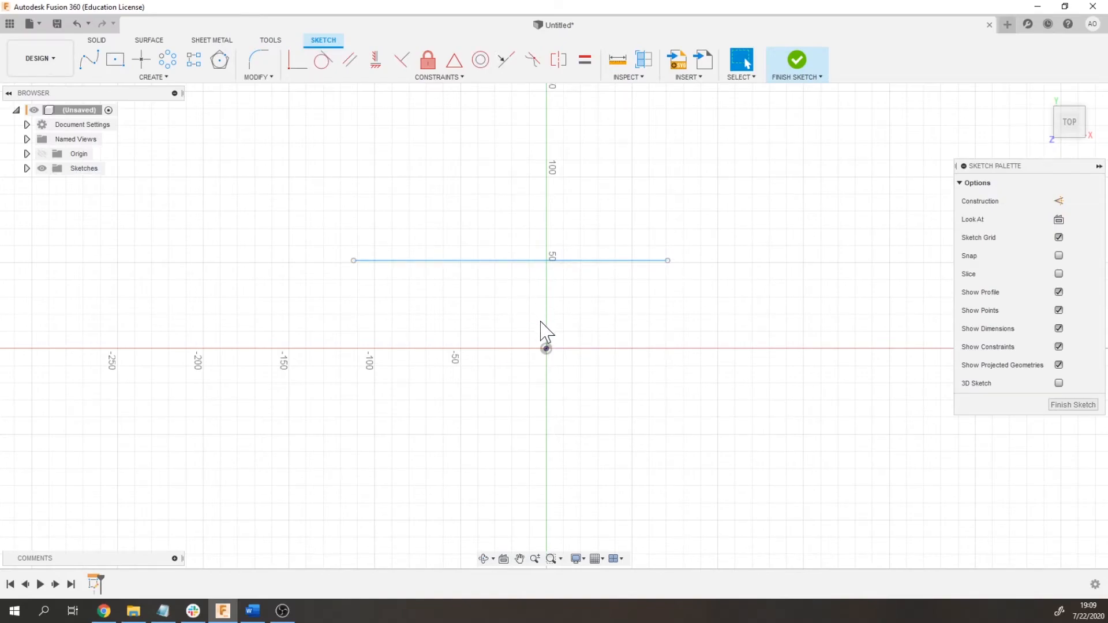
mouse_move(669, 261)
left_mouse_down()
mouse_move(628, 262)
mouse_move(614, 136)
left_mouse_up()
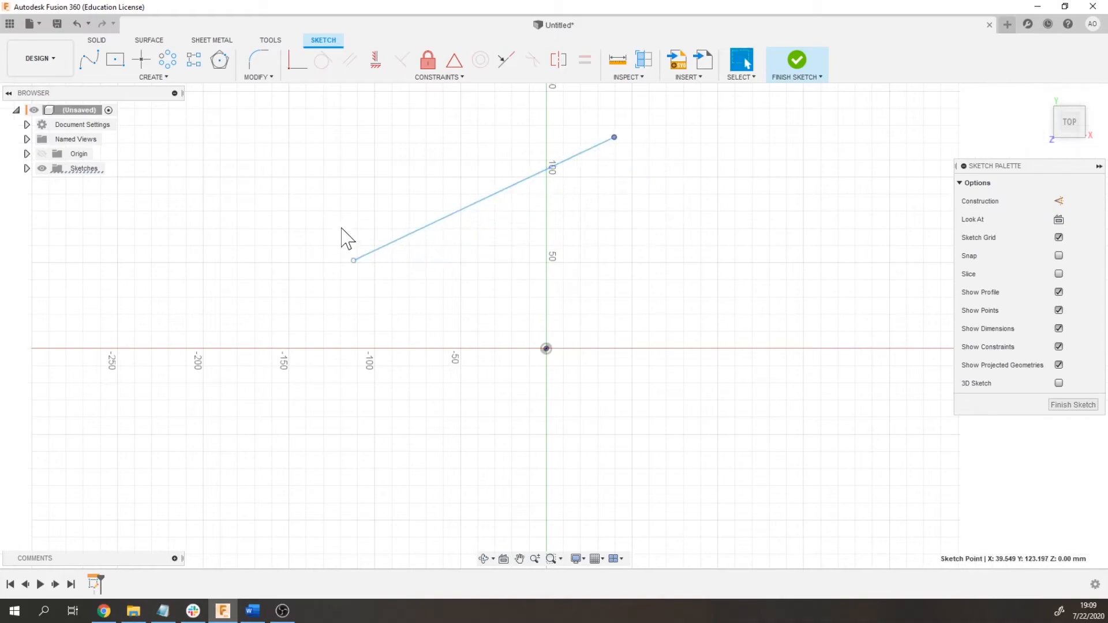
left_click_drag(354, 260, 889, 383)
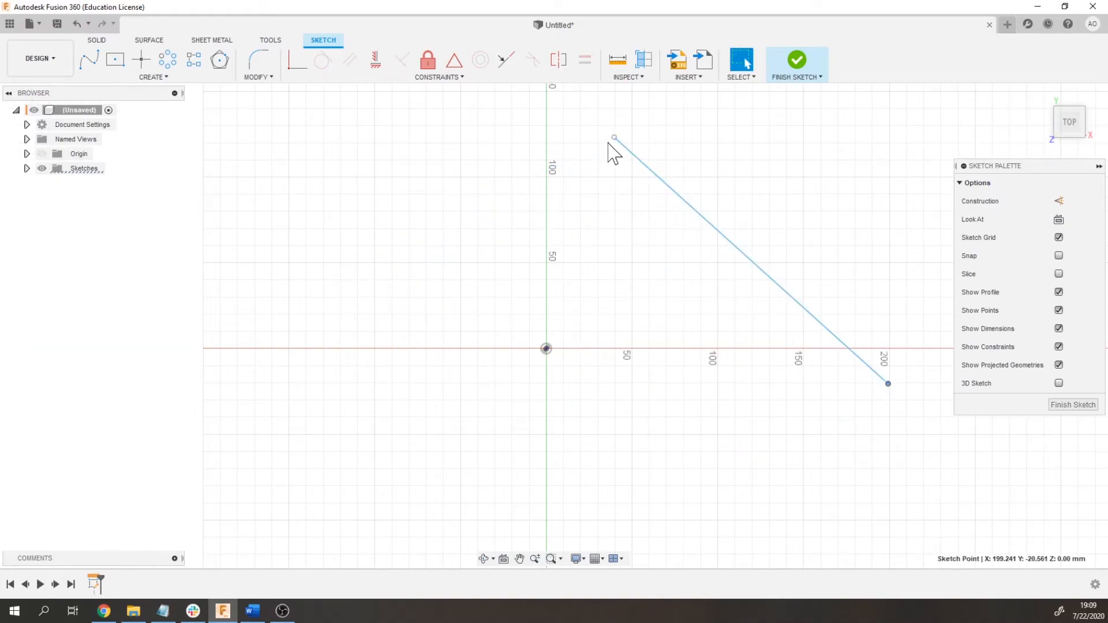
left_click_drag(613, 137, 398, 322)
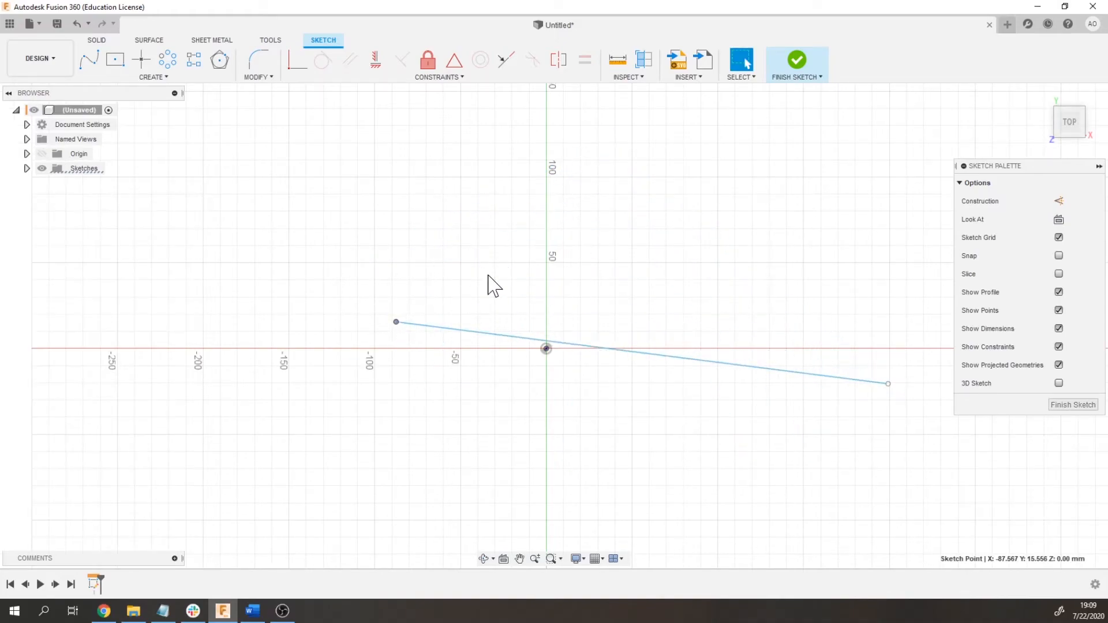
Apply Fix/Unfix to the sloped line and move both endpoints along it to test the lock
left_click(430, 64)
left_click(528, 341)
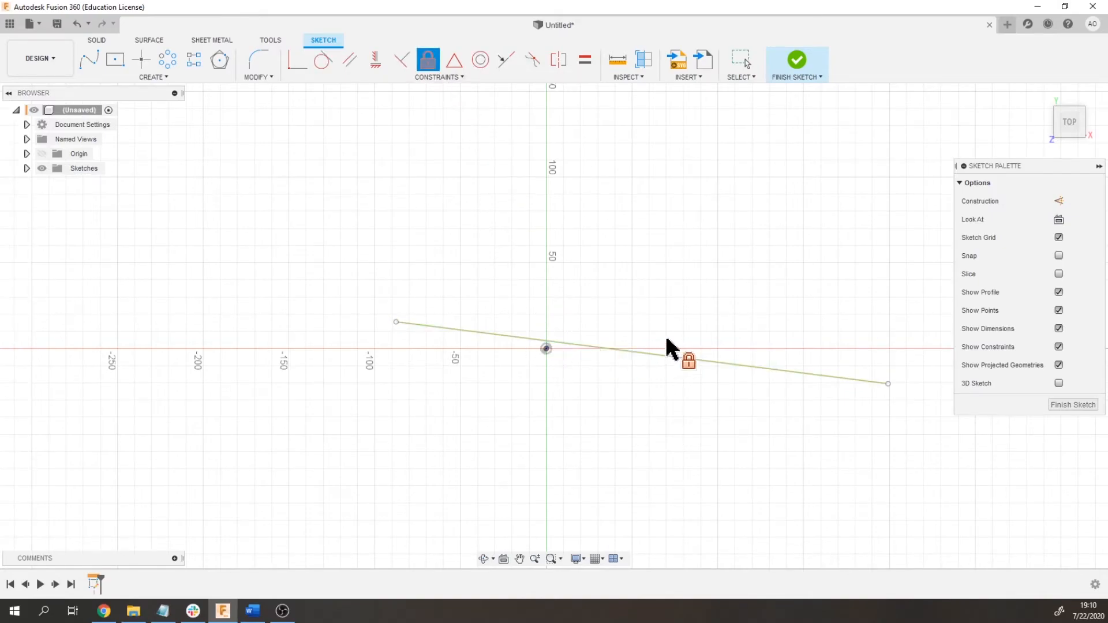
key("Escape")
left_click(860, 379)
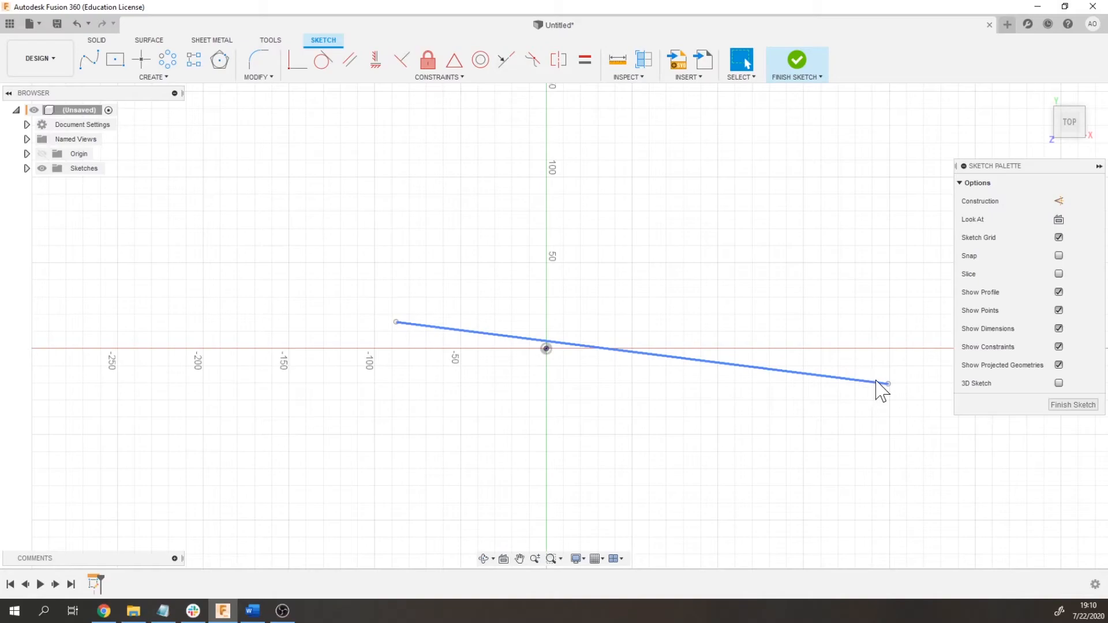
left_click_drag(885, 384, 774, 375)
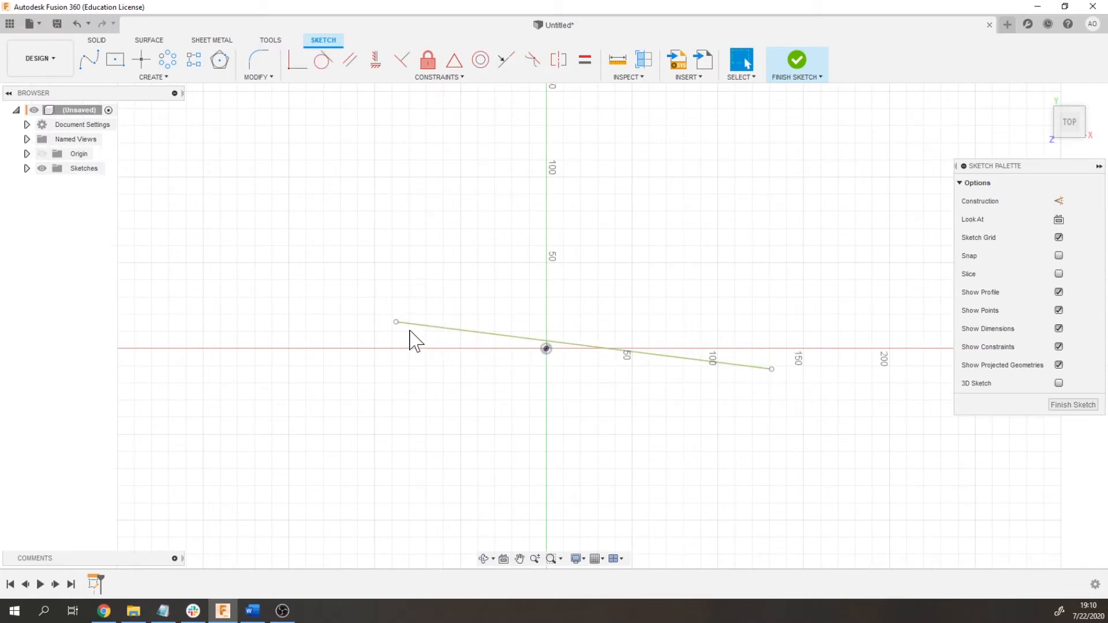
left_click_drag(393, 321, 679, 358)
mouse_move(497, 317)
left_mouse_down()
mouse_move(651, 334)
mouse_move(338, 302)
mouse_move(389, 317)
mouse_move(362, 321)
mouse_move(482, 336)
mouse_move(357, 328)
left_mouse_up()
left_click_drag(770, 375, 537, 350)
Unfix the line and its right endpoint, and attach that endpoint to the origin
left_click(428, 60)
left_click(484, 331)
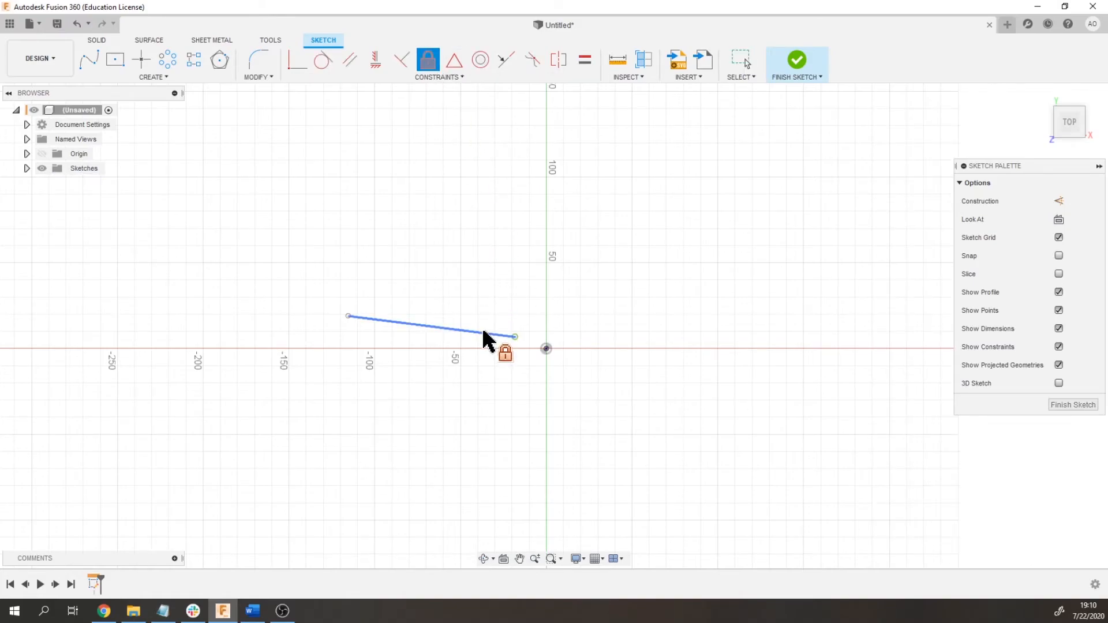
left_click(515, 338)
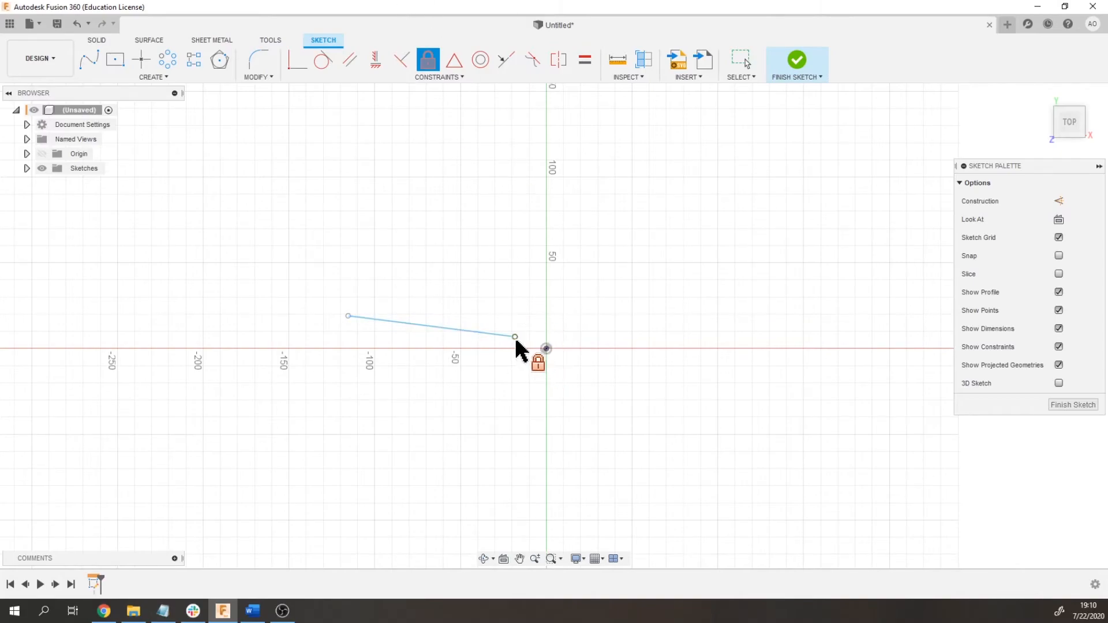
key("Escape")
mouse_move(517, 340)
left_mouse_down()
mouse_move(519, 355)
mouse_move(545, 352)
mouse_move(531, 269)
left_mouse_up()
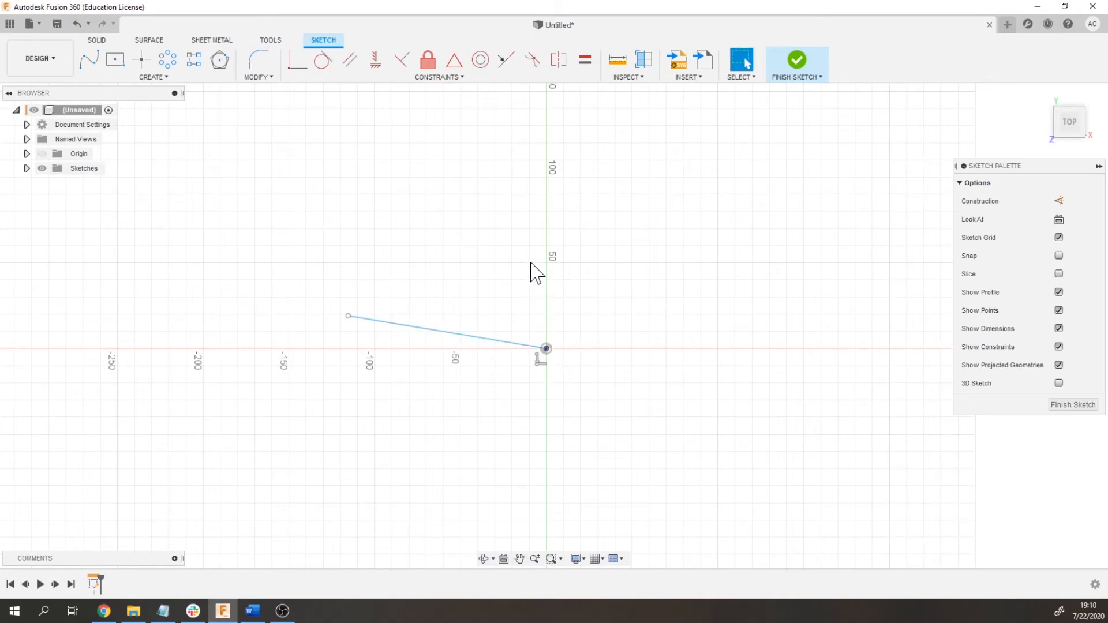
Fix the line attached to the origin and move its left endpoint along it to test the lock
left_click(428, 59)
left_click(482, 339)
key("Escape")
mouse_move(346, 323)
left_mouse_down()
mouse_move(196, 282)
mouse_move(351, 295)
mouse_move(244, 264)
mouse_move(436, 313)
mouse_move(319, 379)
mouse_move(461, 244)
left_mouse_up()
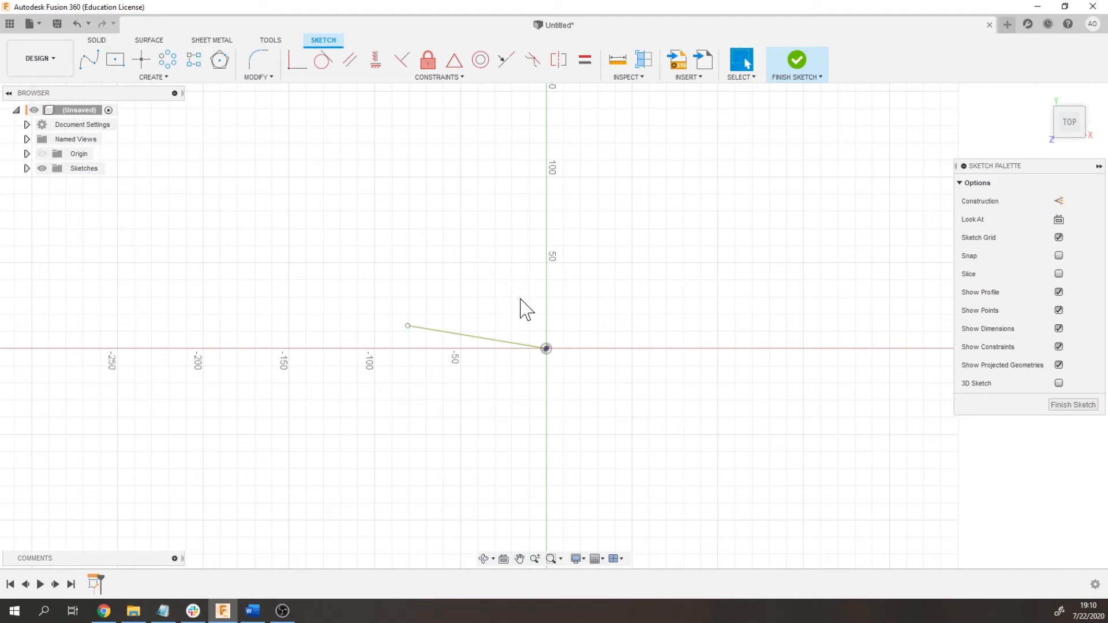
Lengthen the line by moving its left endpoint farther out along its fixed direction, and fix that endpoint
mouse_move(415, 328)
left_mouse_down()
mouse_move(362, 301)
mouse_move(423, 326)
mouse_move(267, 300)
left_mouse_up()
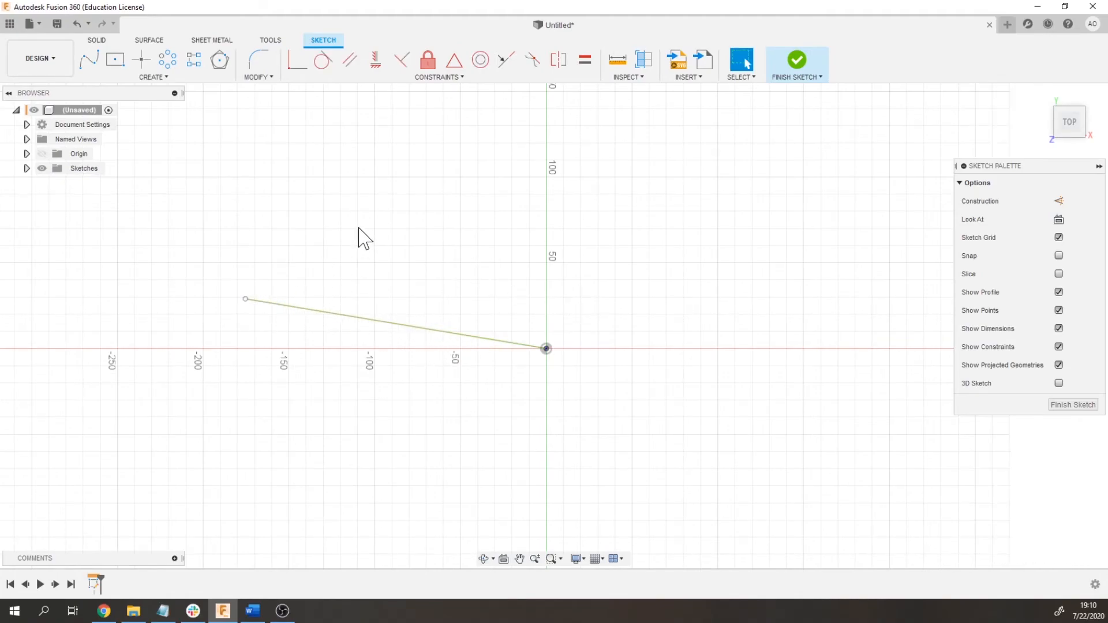
left_click(428, 58)
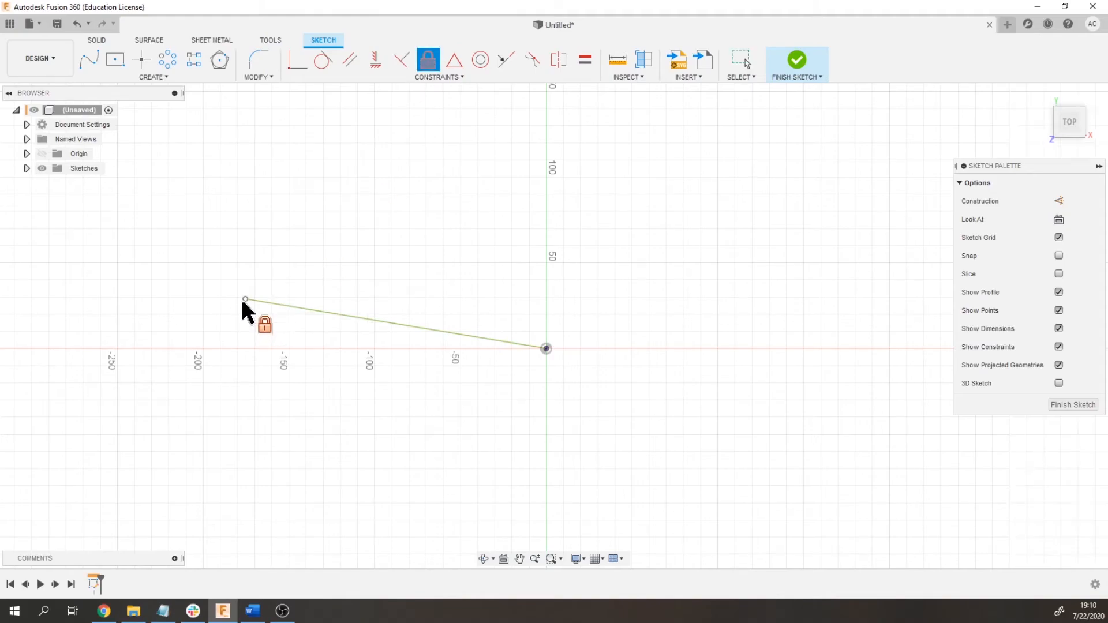
left_click(334, 316)
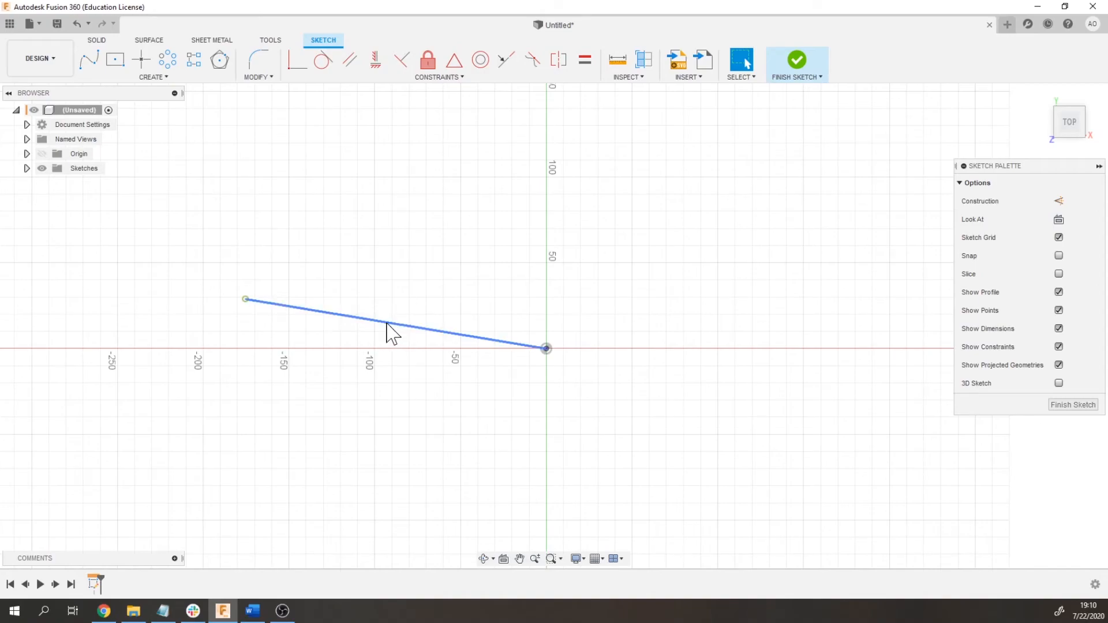
Unfix the line while keeping its left endpoint fixed, and delete the coincident constraint at the origin
left_click(318, 311)
left_click(429, 58)
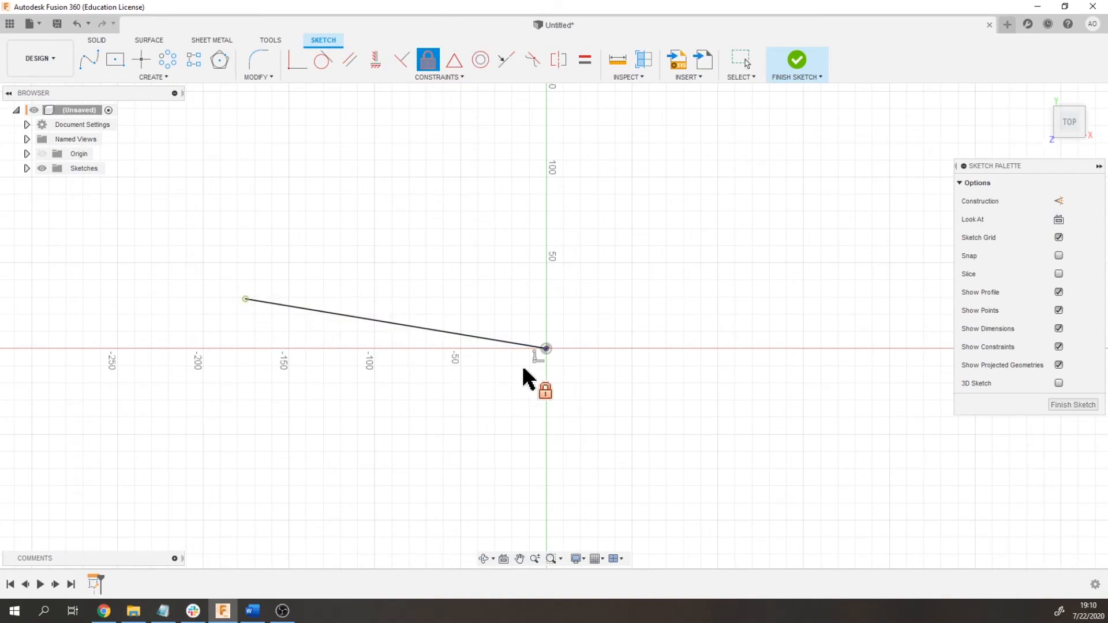
key("Escape")
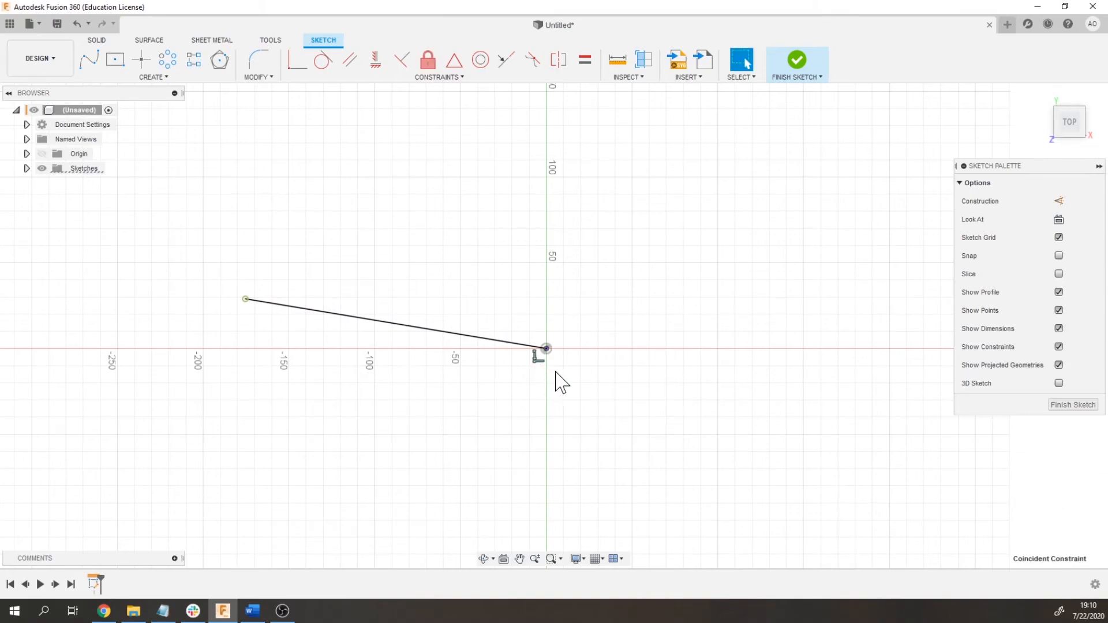
key("Delete")
Move the line's right endpoint off the origin and around to the vertical axis to test the fixed left endpoint
left_click_drag(550, 353, 396, 217)
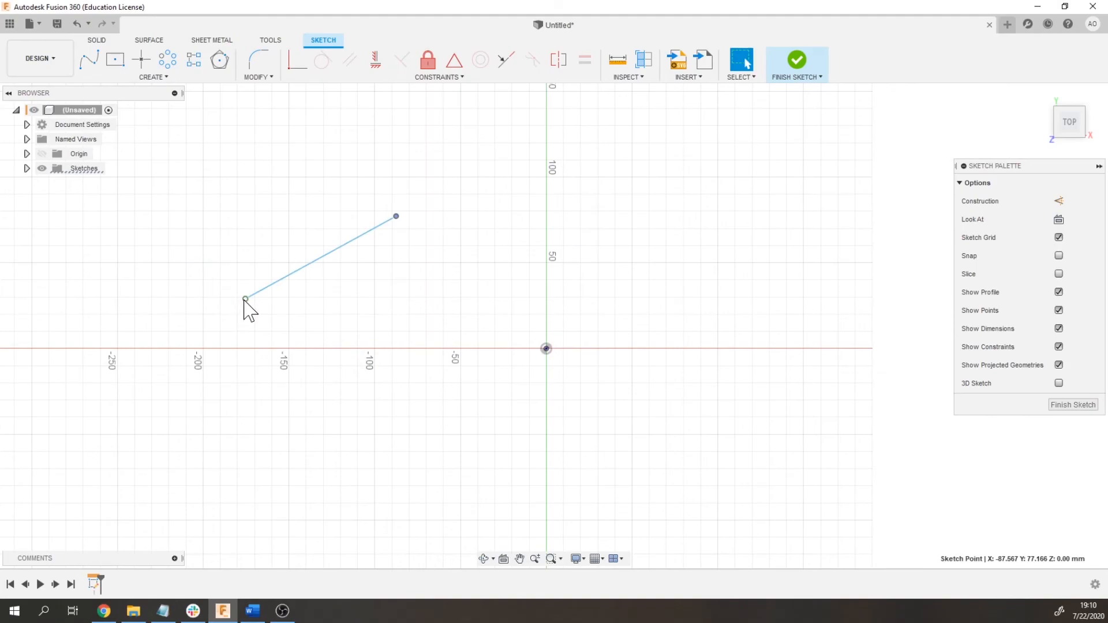
mouse_move(340, 249)
left_mouse_down()
mouse_move(433, 322)
mouse_move(616, 268)
mouse_move(551, 318)
mouse_move(634, 257)
mouse_move(467, 245)
mouse_move(465, 277)
mouse_move(521, 252)
mouse_move(499, 255)
mouse_move(564, 252)
mouse_move(547, 255)
mouse_move(552, 267)
mouse_move(618, 279)
mouse_move(586, 285)
mouse_move(498, 233)
left_mouse_up()
left_click(570, 191)
Draw a circle of about 73 mm radius overlapping the line's right end, centered to the upper right of the origin
key("c")
left_click(615, 233)
left_click(713, 327)
key("Escape")
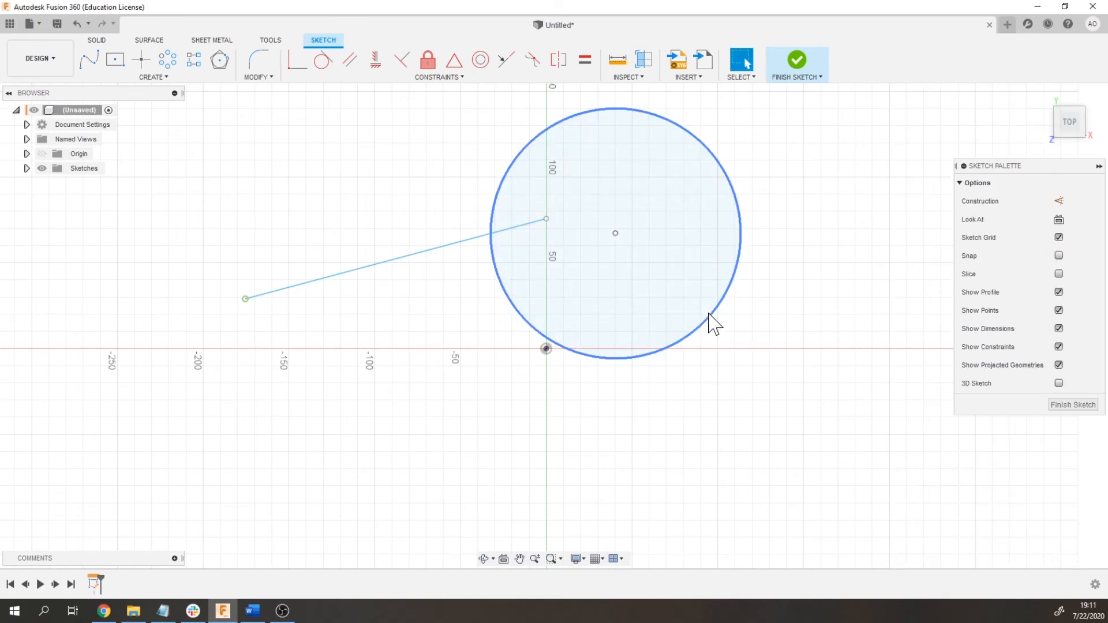
Apply Fix/Unfix to the circle to lock it in place, and clear the selection
left_click(711, 322)
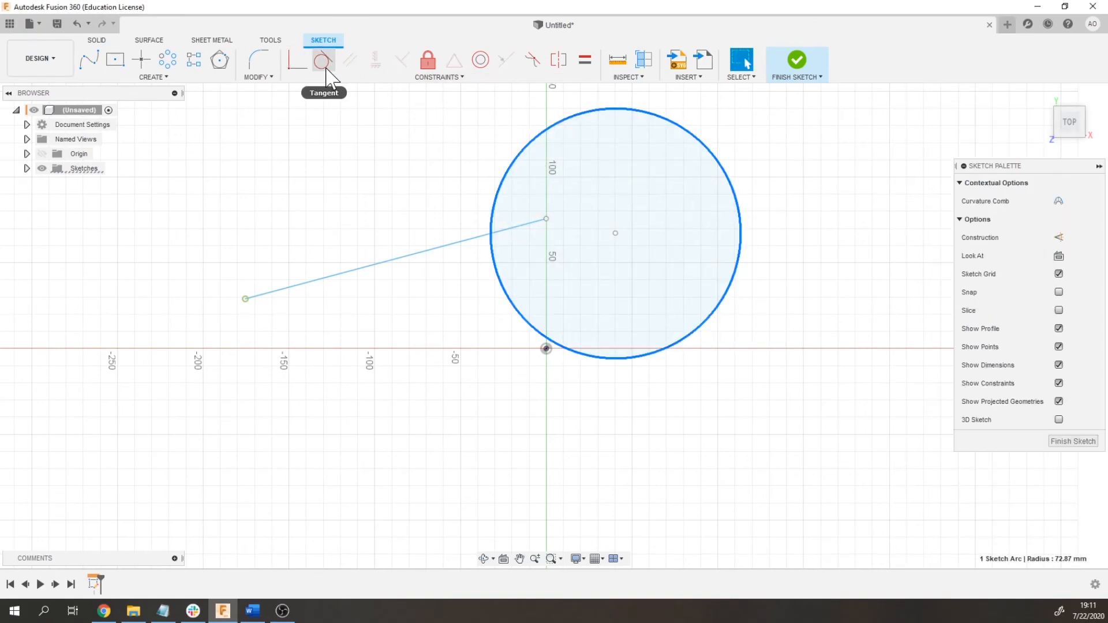
left_click(428, 60)
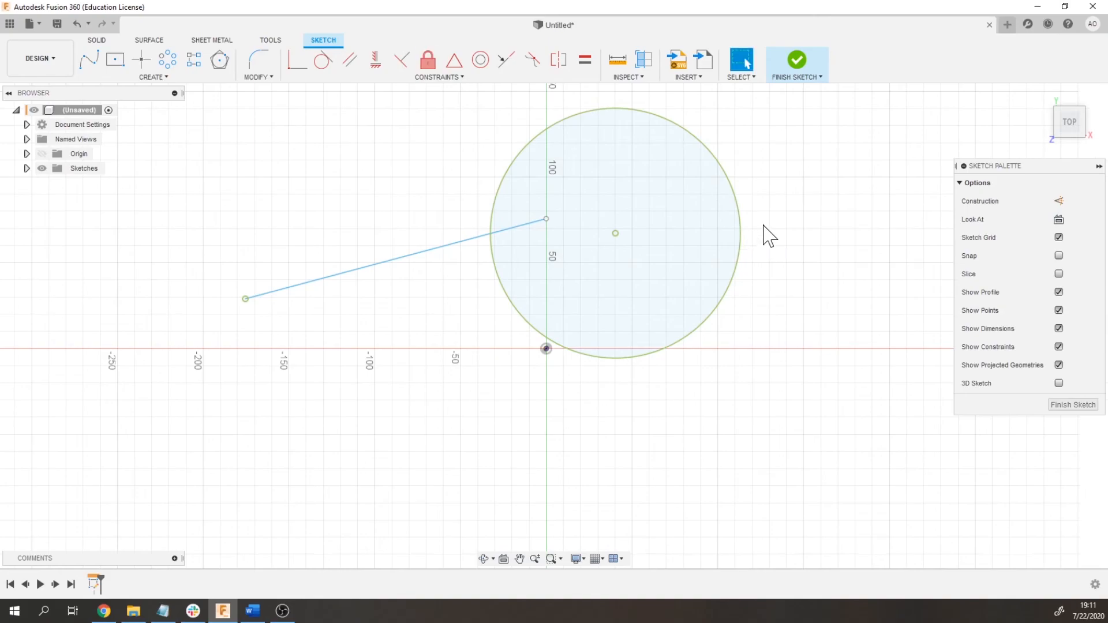
left_click(741, 213)
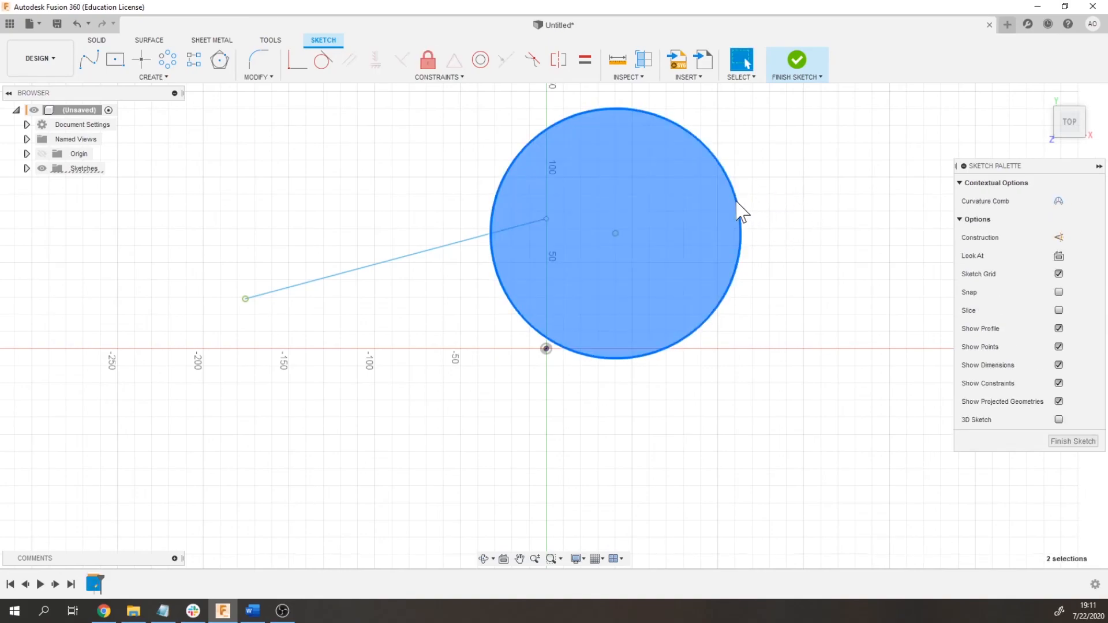
left_click(799, 198)
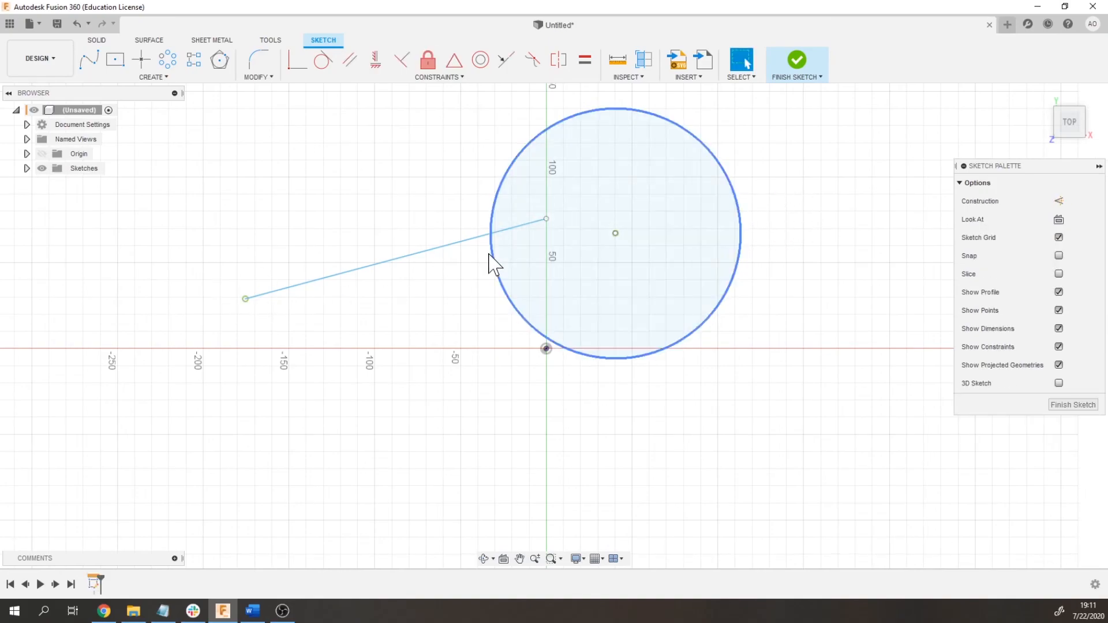
Move the line's right endpoint across and beyond the fixed circle, and undo the move
left_click_drag(546, 219, 902, 156)
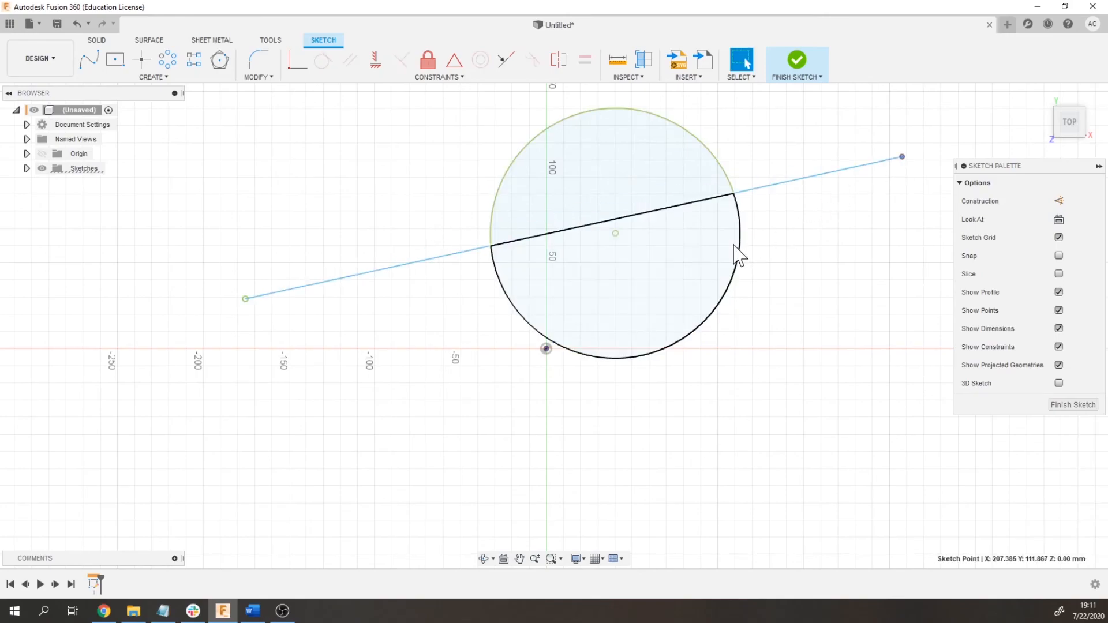
left_click(777, 257)
key("ctrl+z")
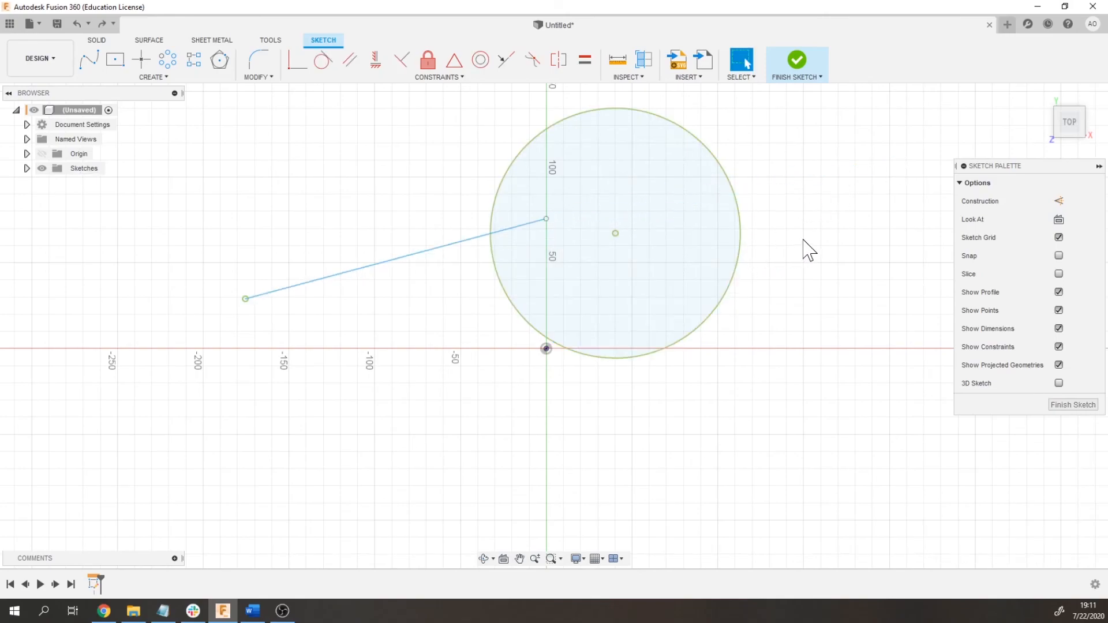
Unfix the circle while keeping its center point fixed, and enlarge the circle by its edge to test the lock
left_click(615, 233)
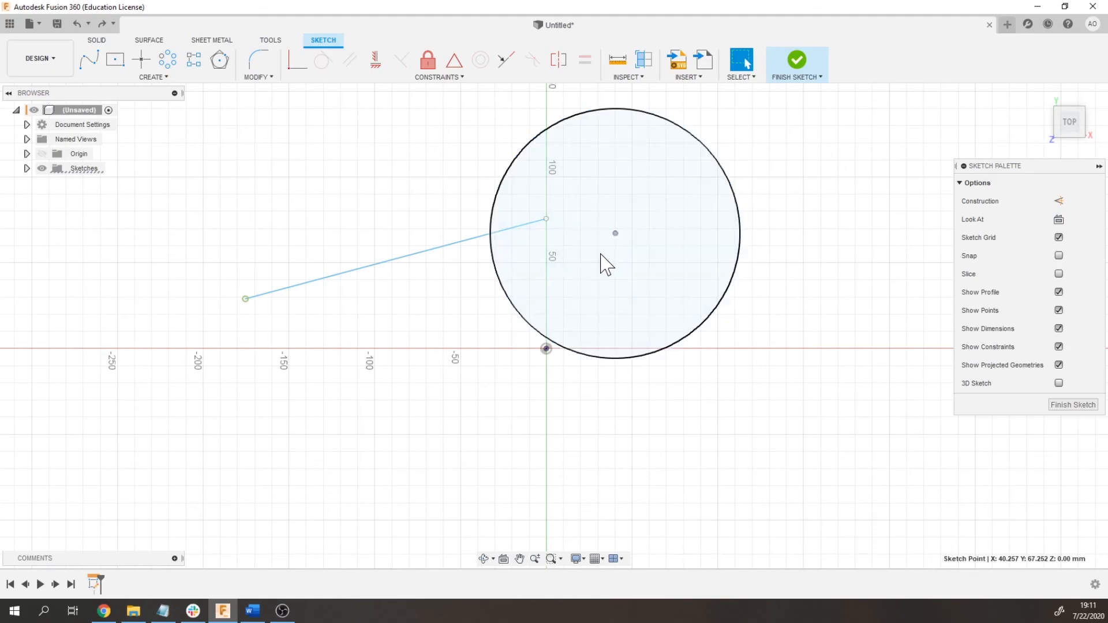
left_click(424, 60)
key("Escape")
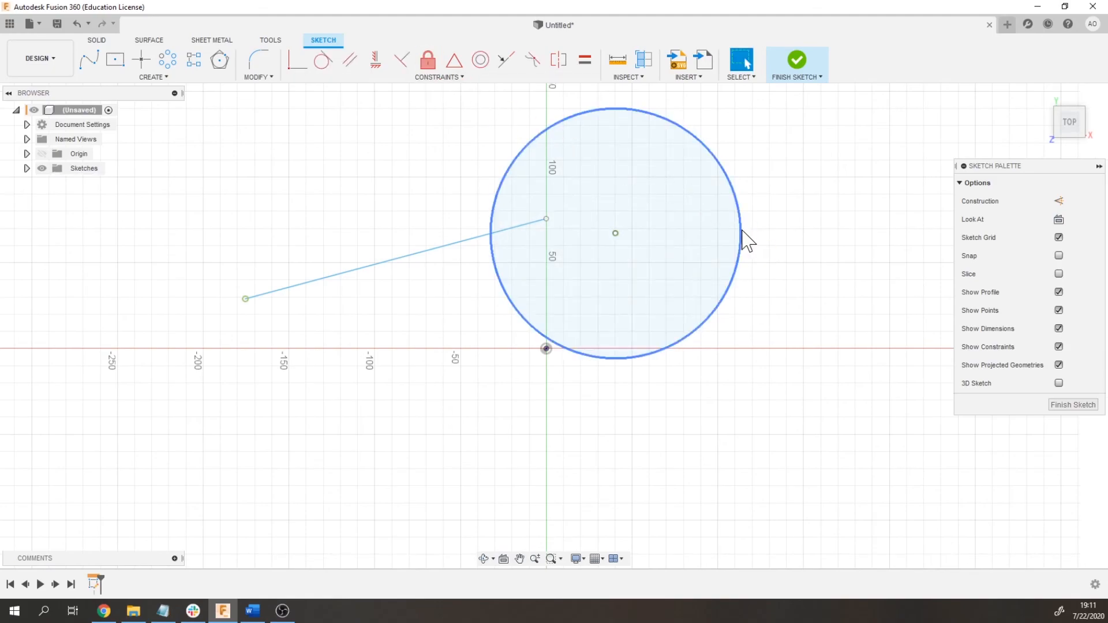
left_click(737, 223)
left_click_drag(738, 222, 768, 263)
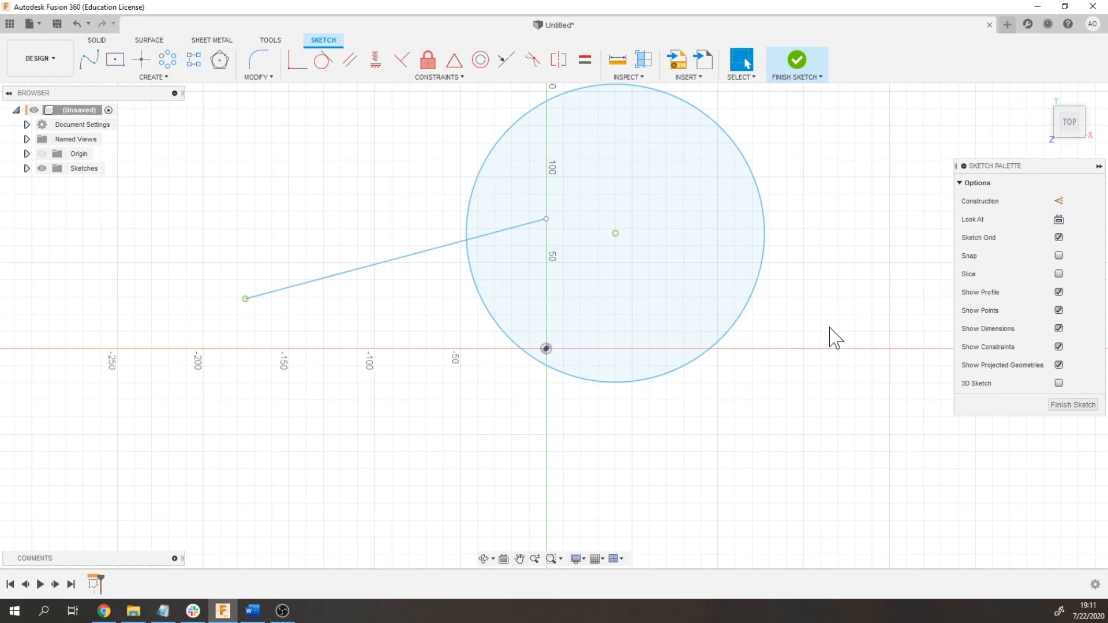